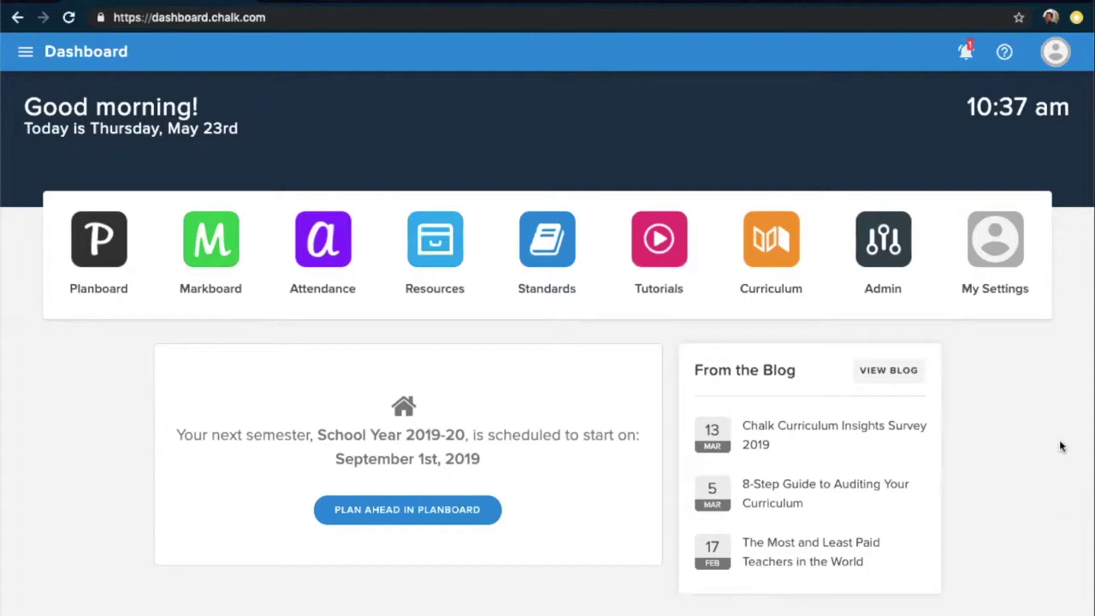
Step: Look up the Curriculum Solution help articles, then launch the Curriculum app from the Chalk app list
click(1005, 54)
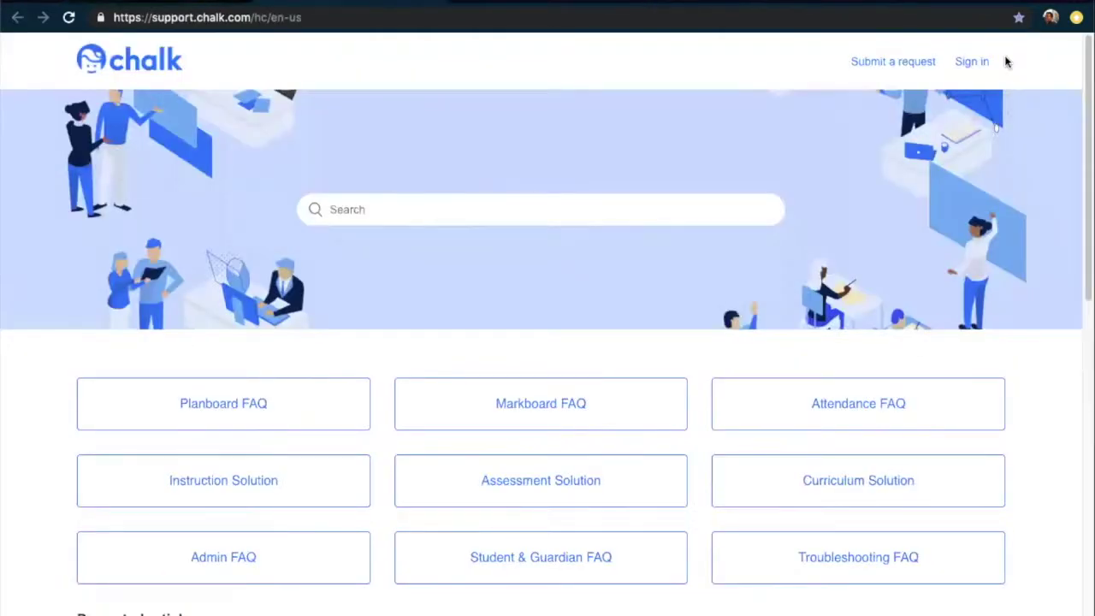
scroll(1014, 192, down, 1)
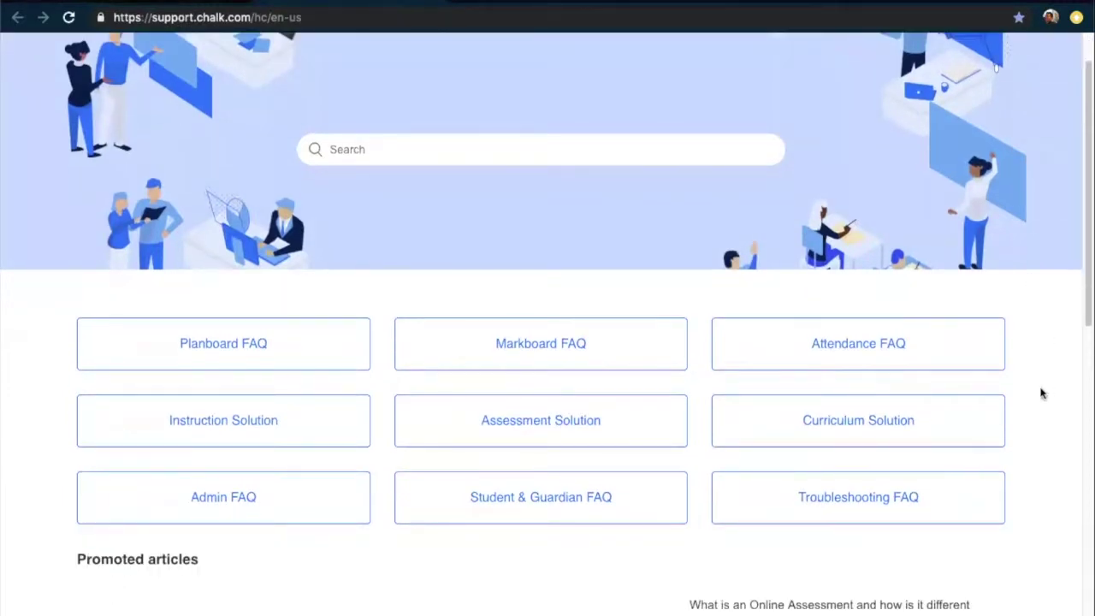
click(937, 427)
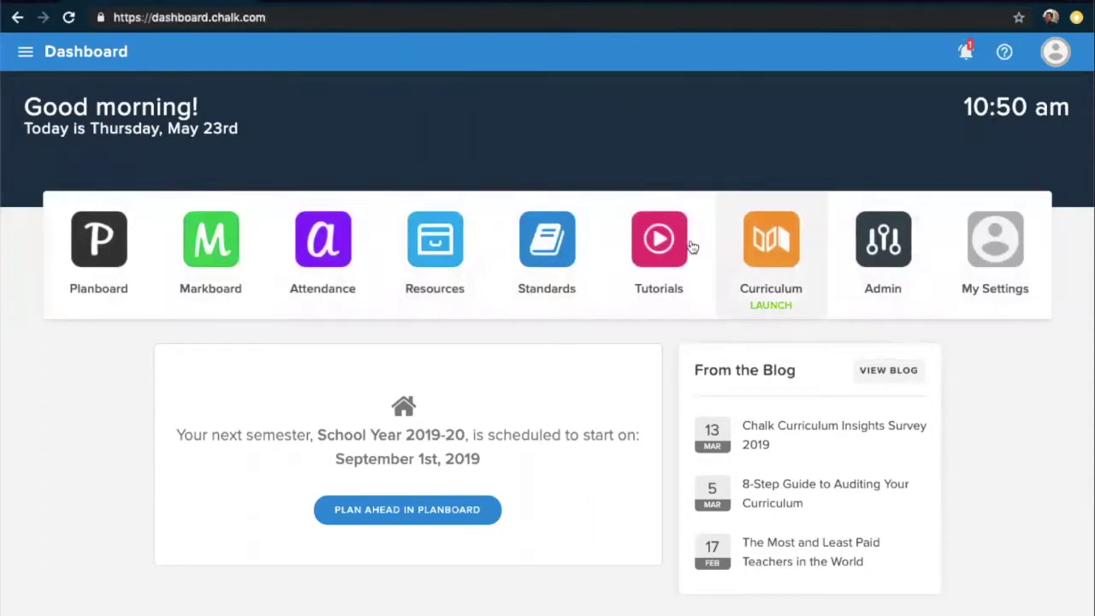
click(25, 51)
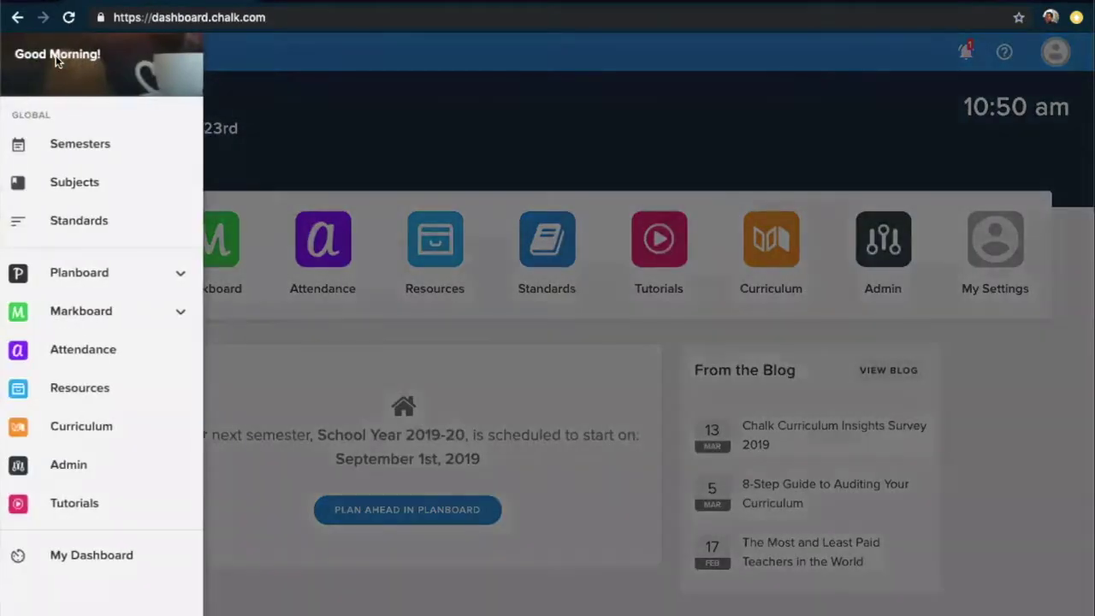
click(150, 437)
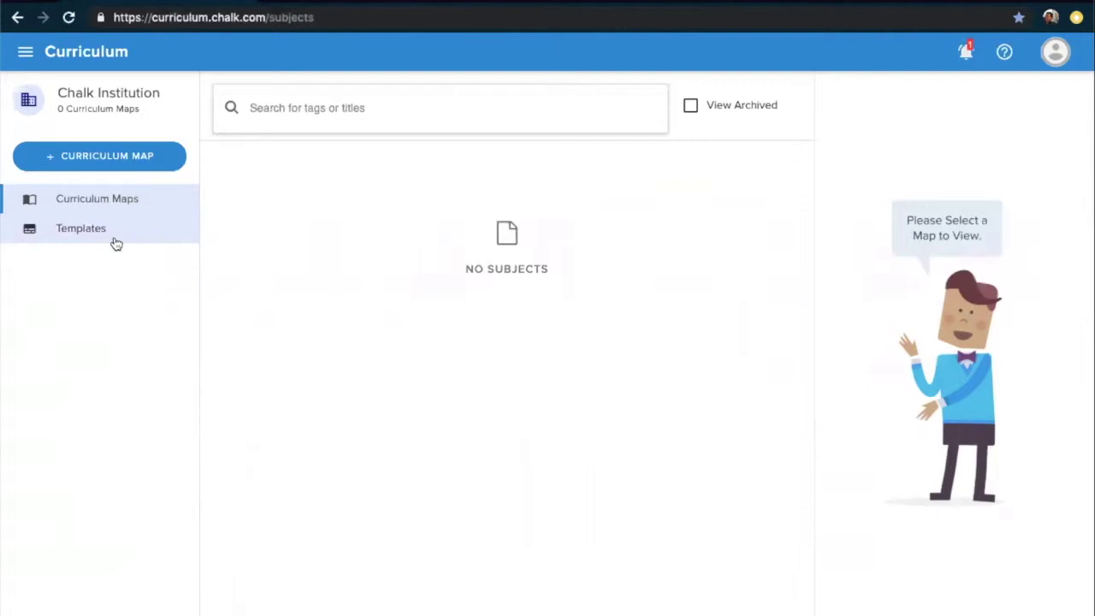
Step: Show the curriculum map templates, including Chalk - Default UbD Template, and start a new custom template
click(115, 243)
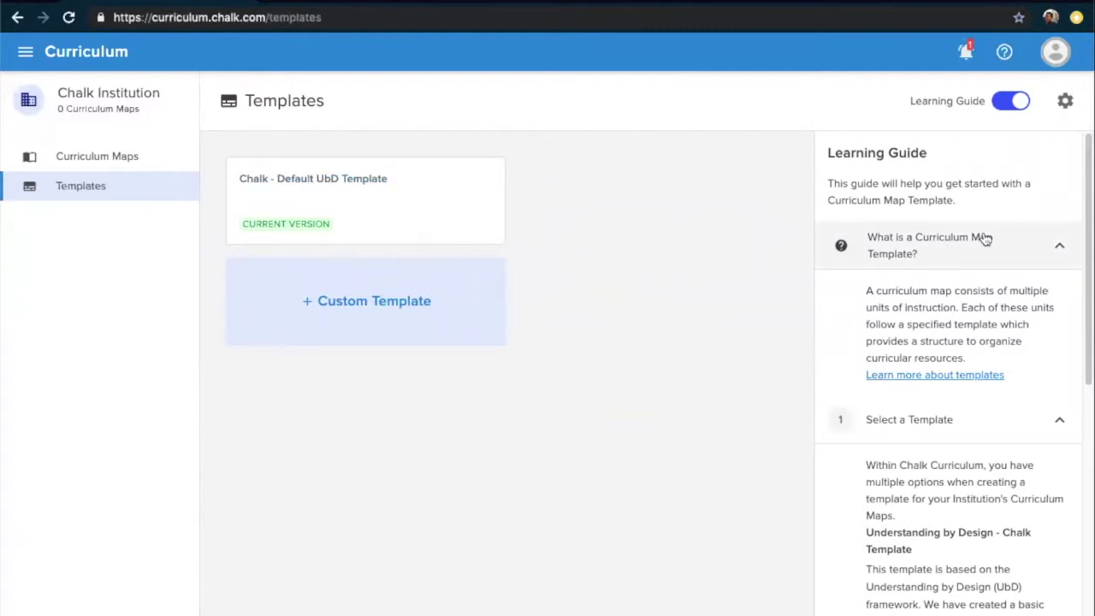
scroll(1002, 291, down, 1)
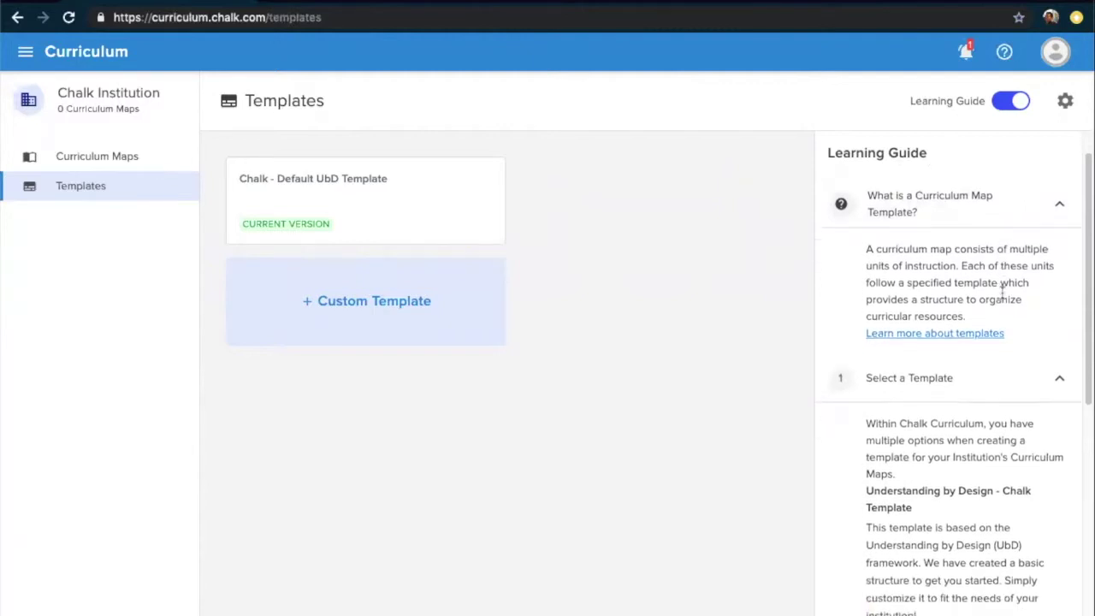
scroll(1001, 291, up, 1)
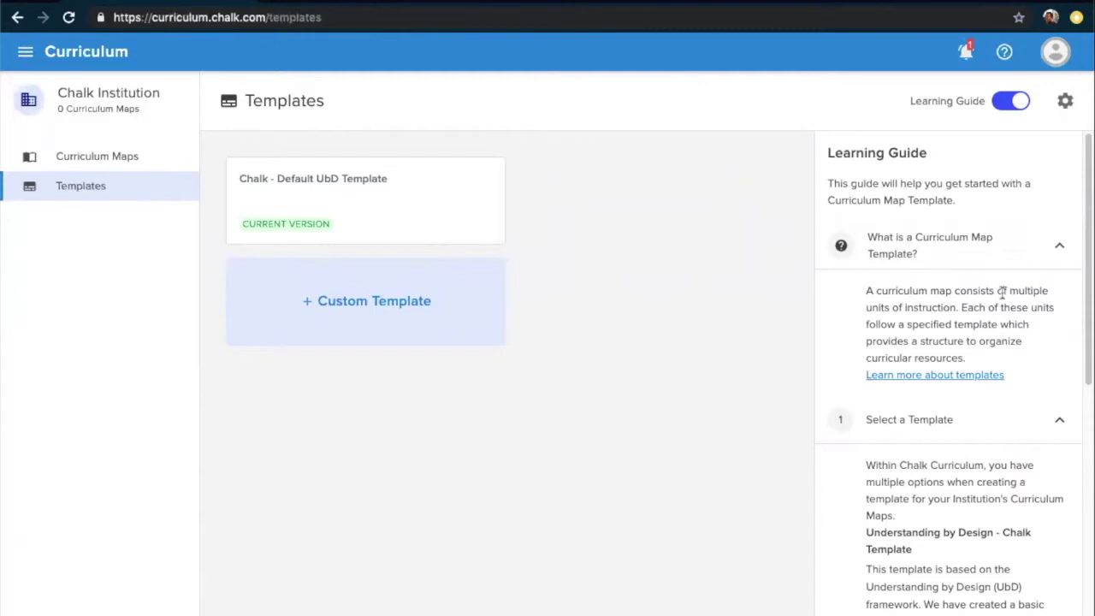
click(359, 305)
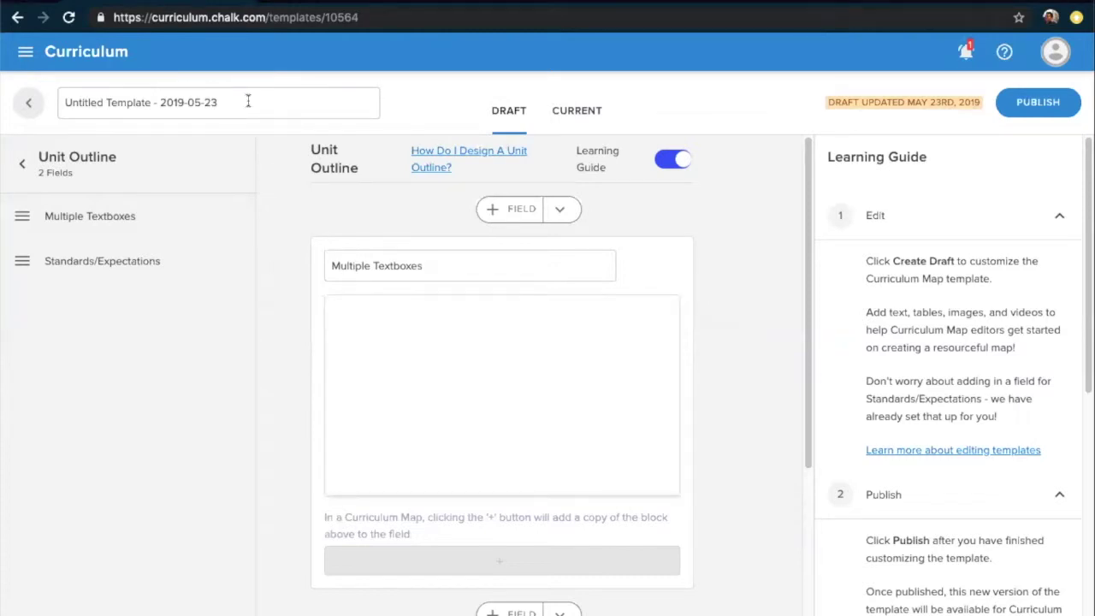
Step: Move the Multiple Textboxes field below Standards/Expectations in the draft's Unit Outline
click(251, 101)
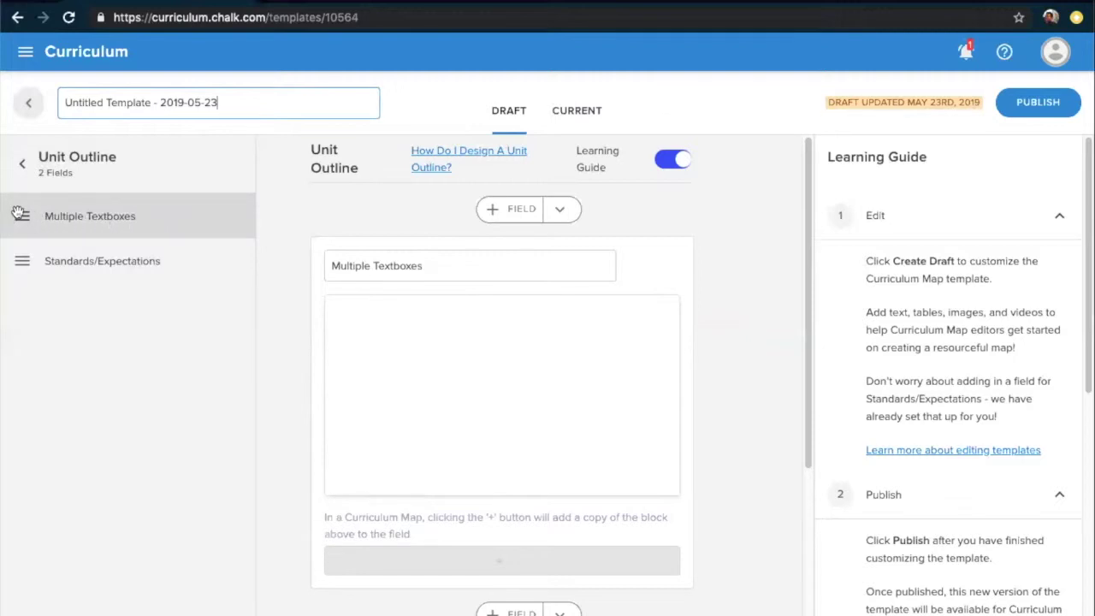
drag(18, 213, 20, 262)
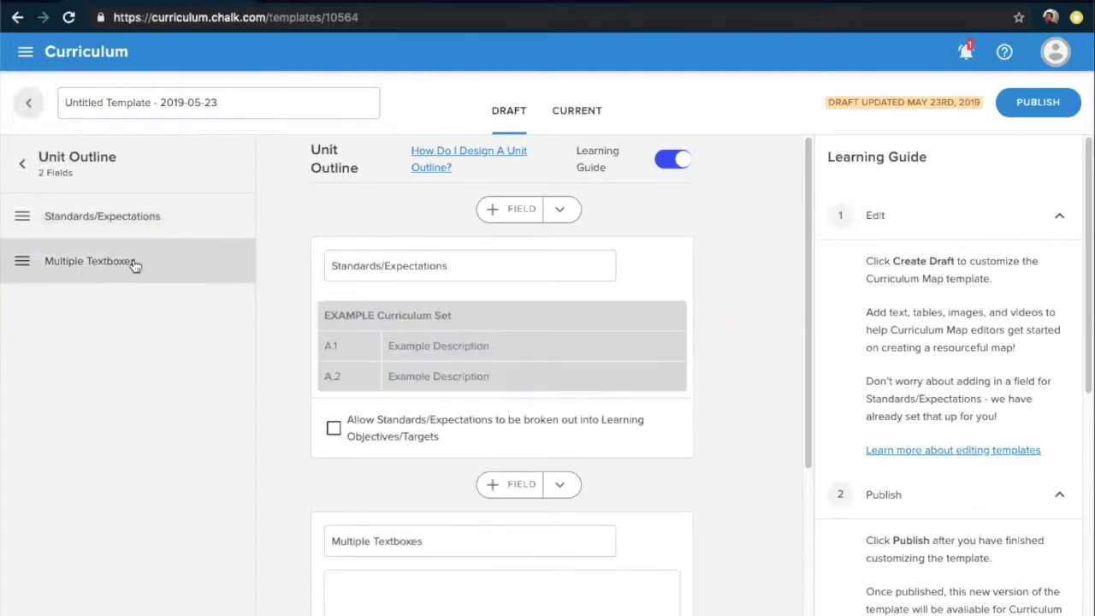
mouse_move(456, 355)
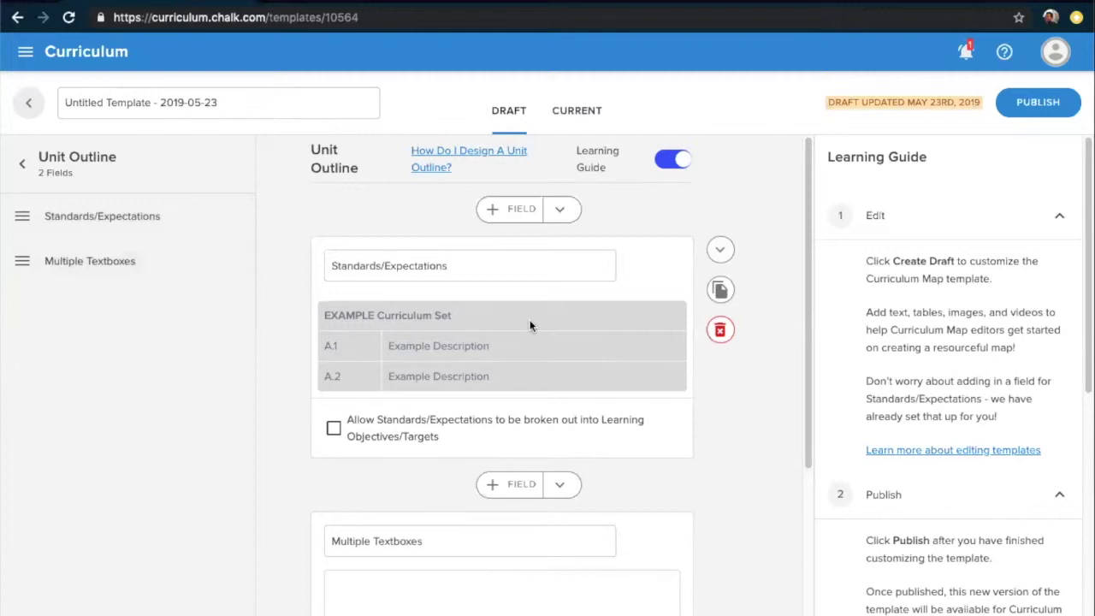
Step: Enable 'Allow Standards/Expectations to be broken out into Learning Objectives/Targets' on the Standards/Expectations field
click(460, 265)
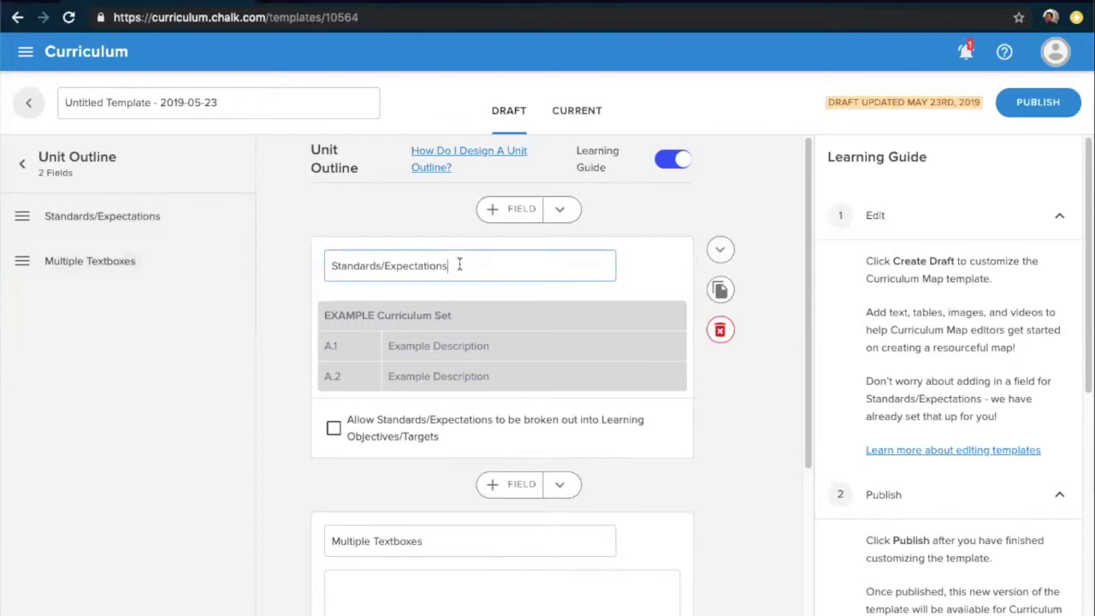
key(alt+shift+Left)
key(alt+shift+Left)
click(461, 265)
click(334, 428)
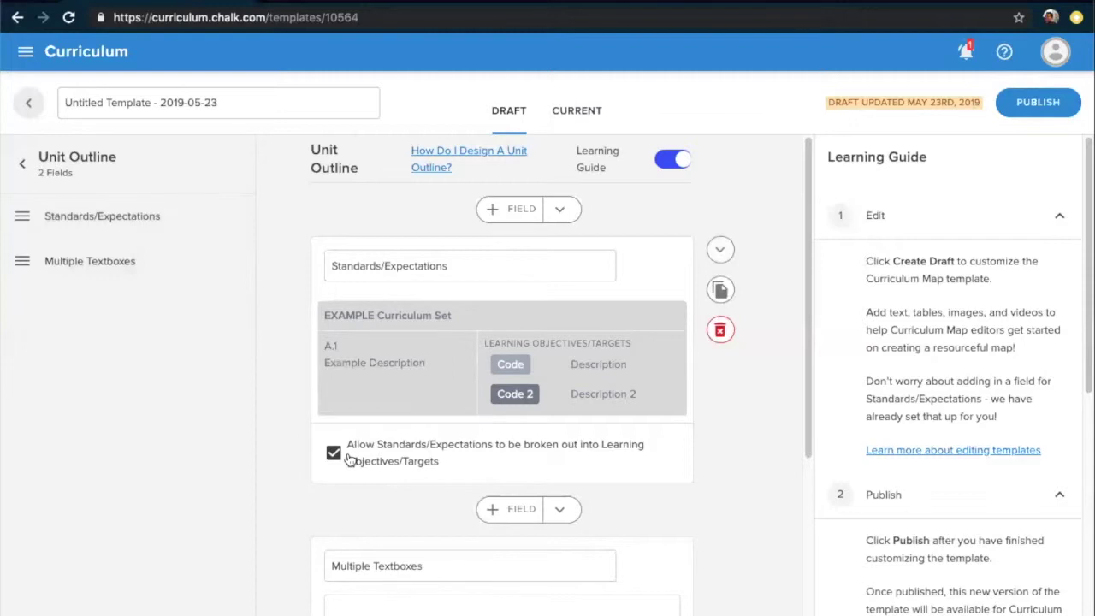
scroll(347, 460, down, 3)
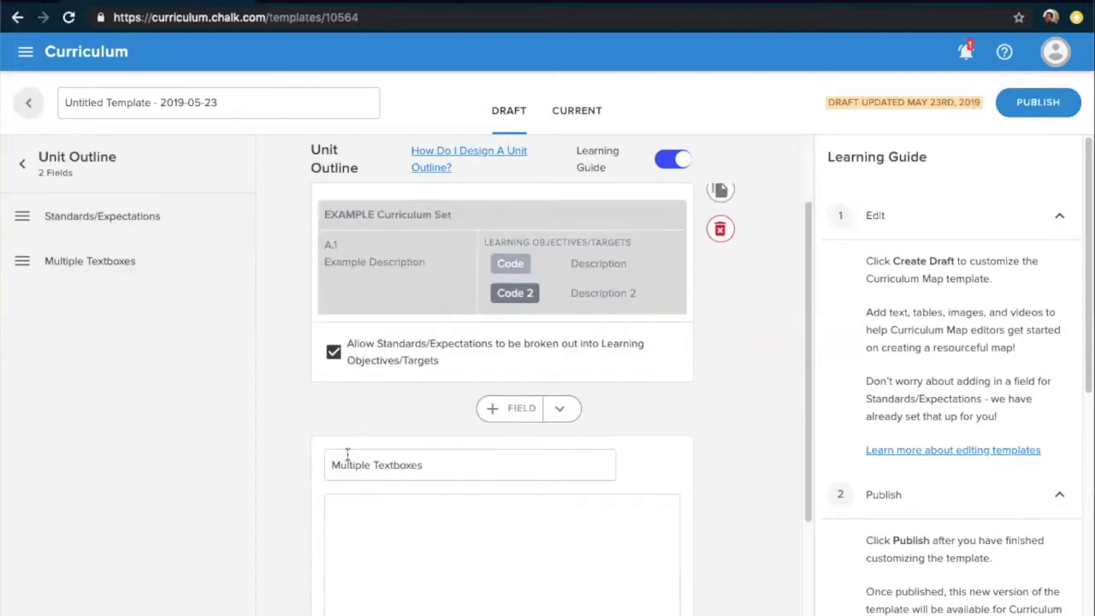
scroll(347, 459, down, 1)
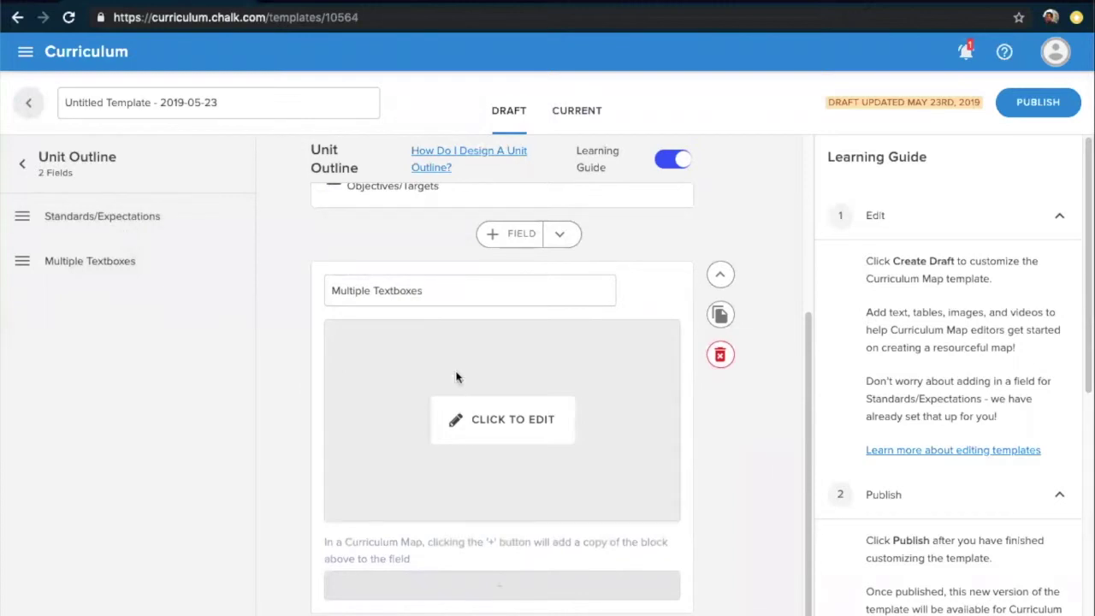
Step: Select the Multiple Textboxes title and open rich-text editing for its empty textbox content
double_click(465, 290)
triple_click(465, 289)
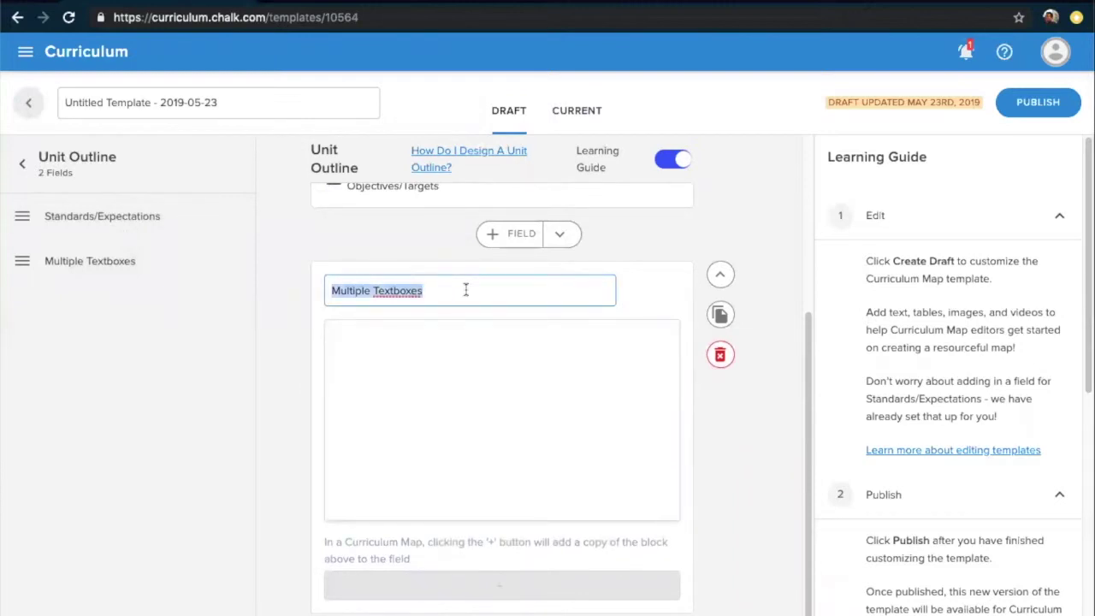
click(465, 290)
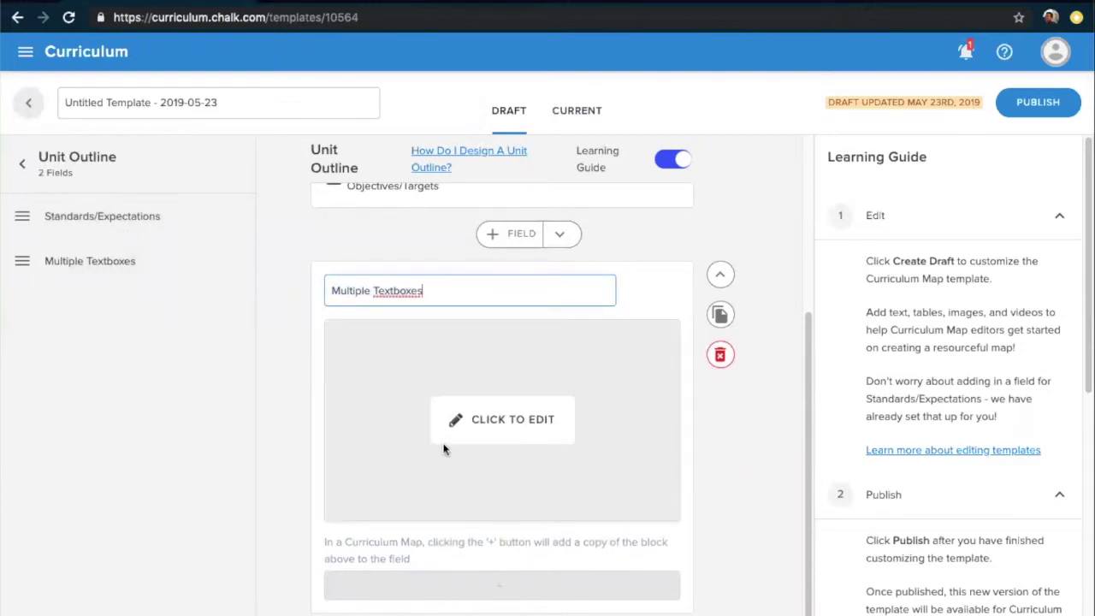
click(524, 423)
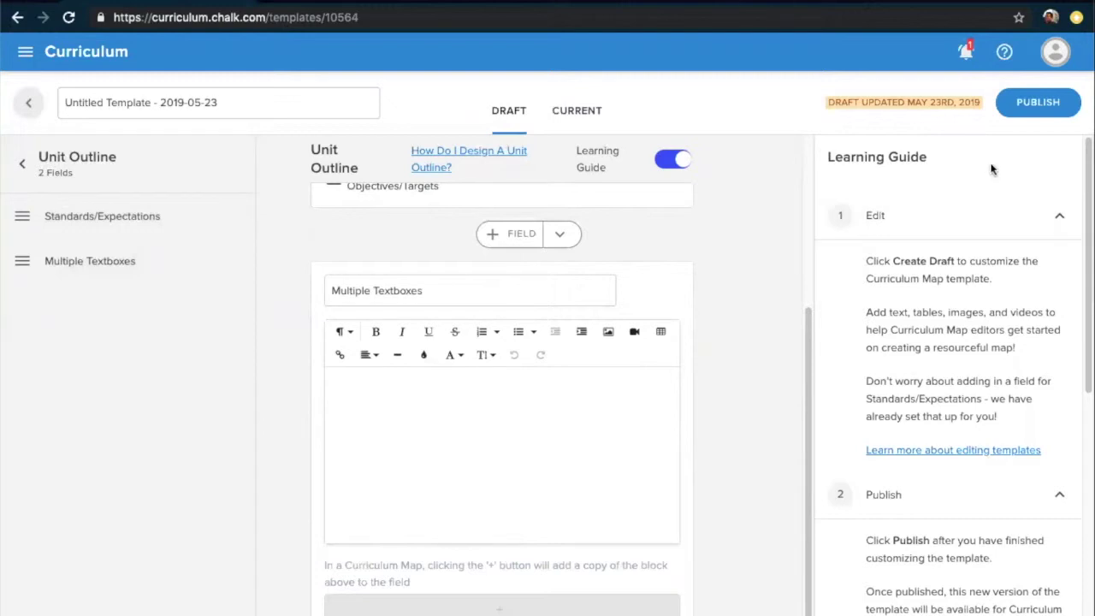
Step: Publish Untitled Template - 2019-05-23 and confirm it as the current version
click(1040, 105)
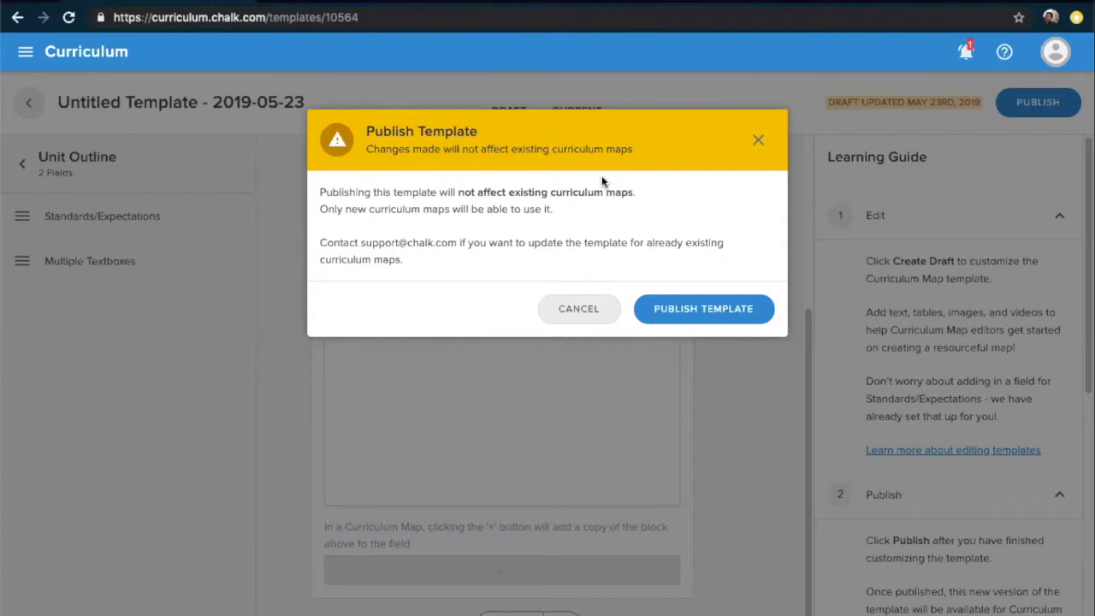
click(707, 313)
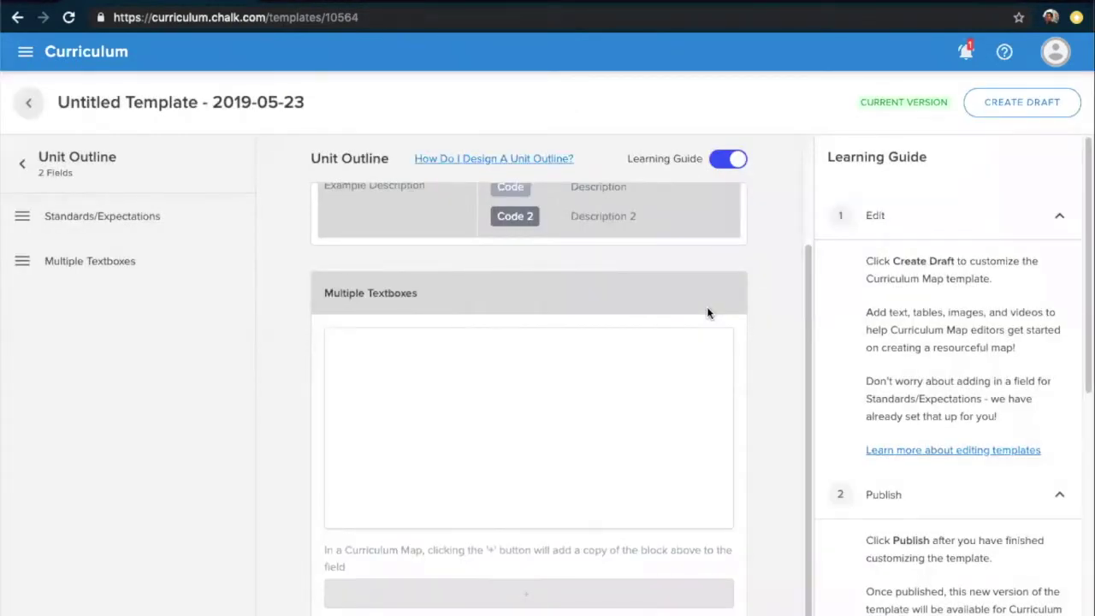
scroll(706, 313, up, 3)
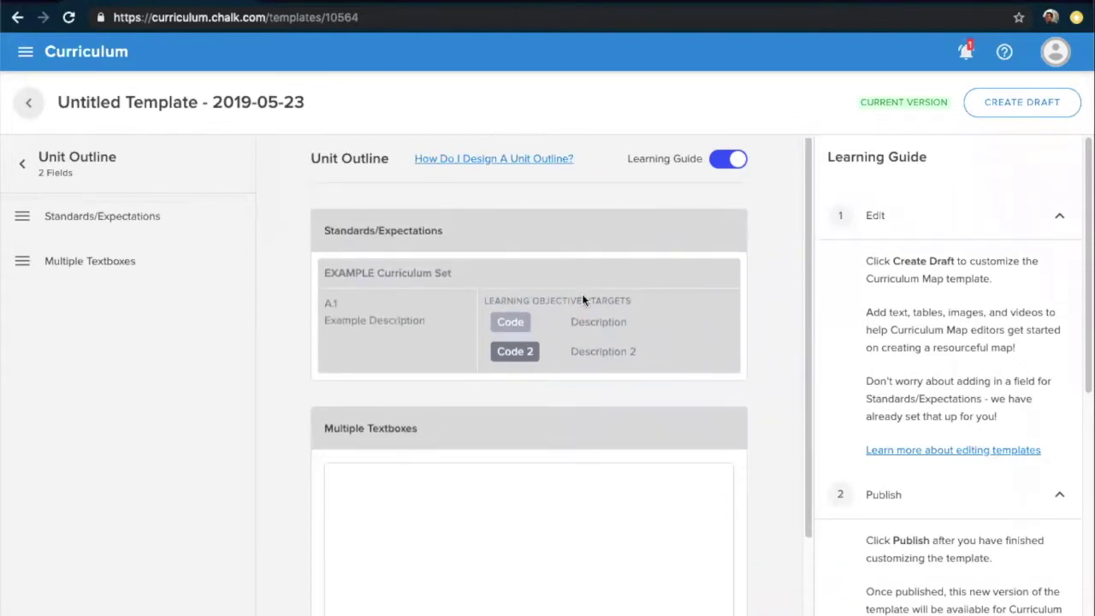
scroll(523, 419, down, 3)
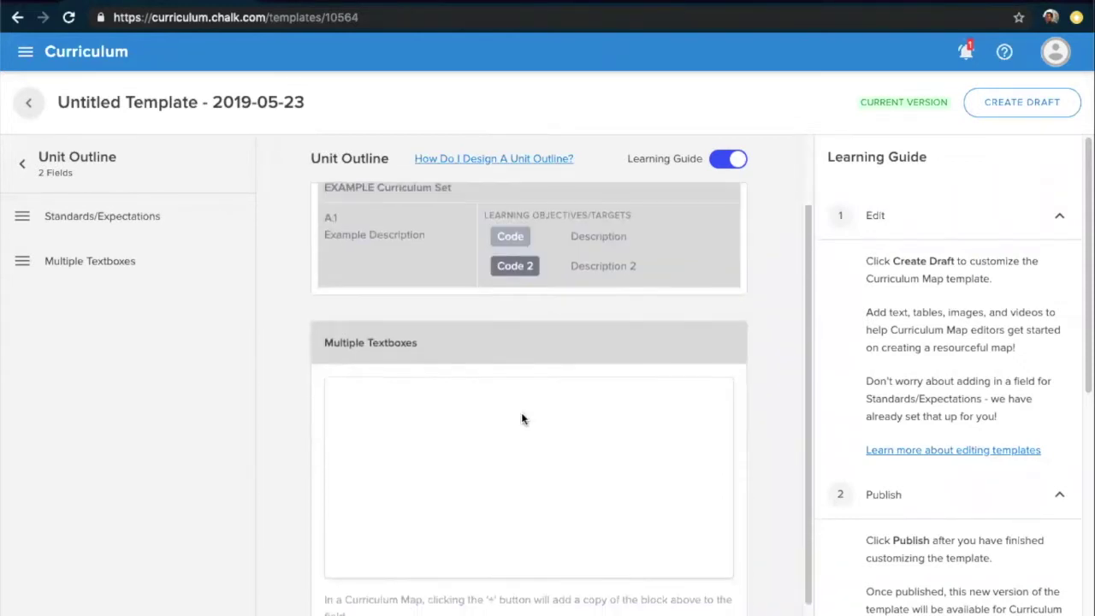
scroll(523, 419, up, 3)
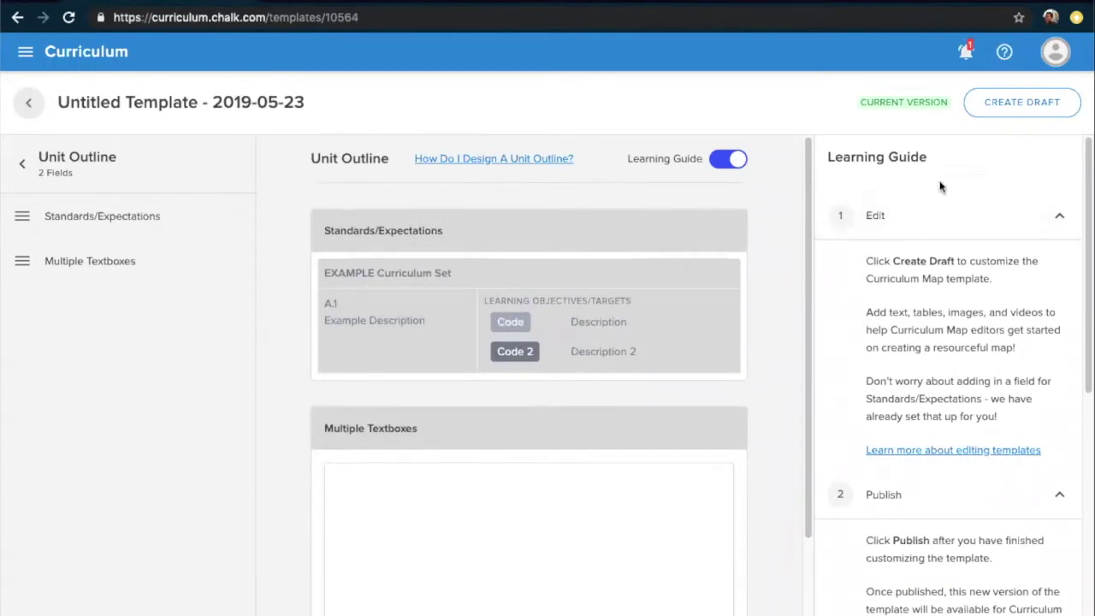
Step: Create a new draft of the template, dismiss its confirmation, and return to the Templates list
click(1037, 105)
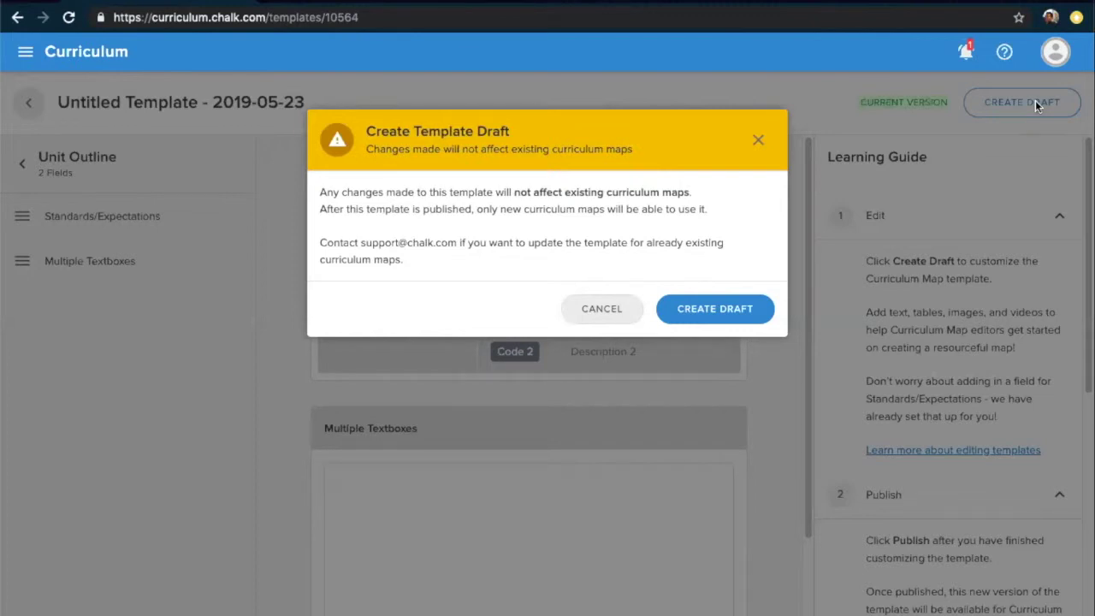
click(1037, 98)
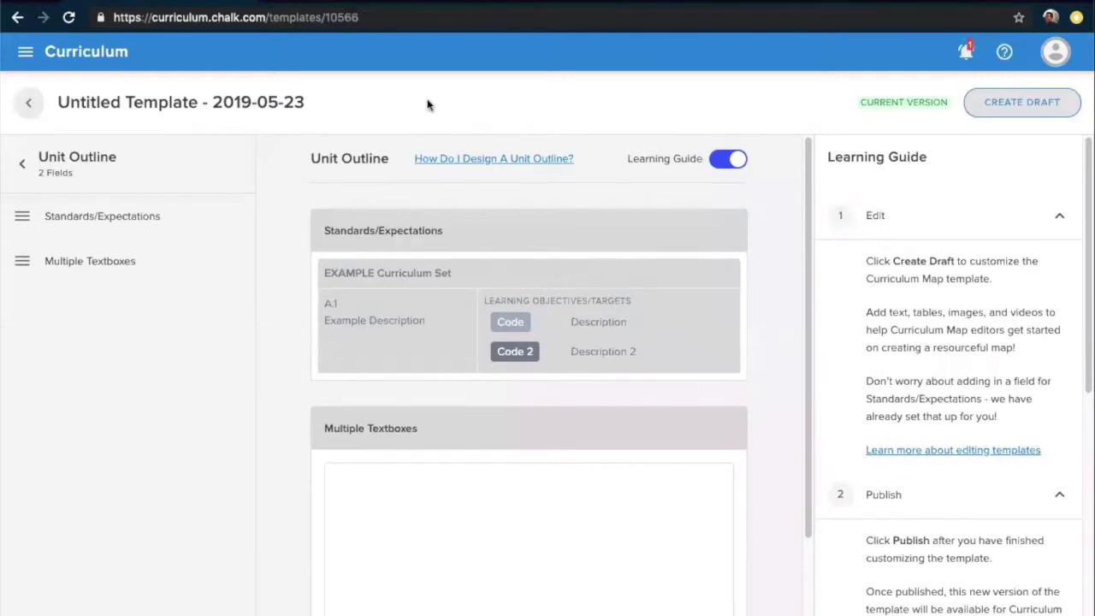
click(28, 103)
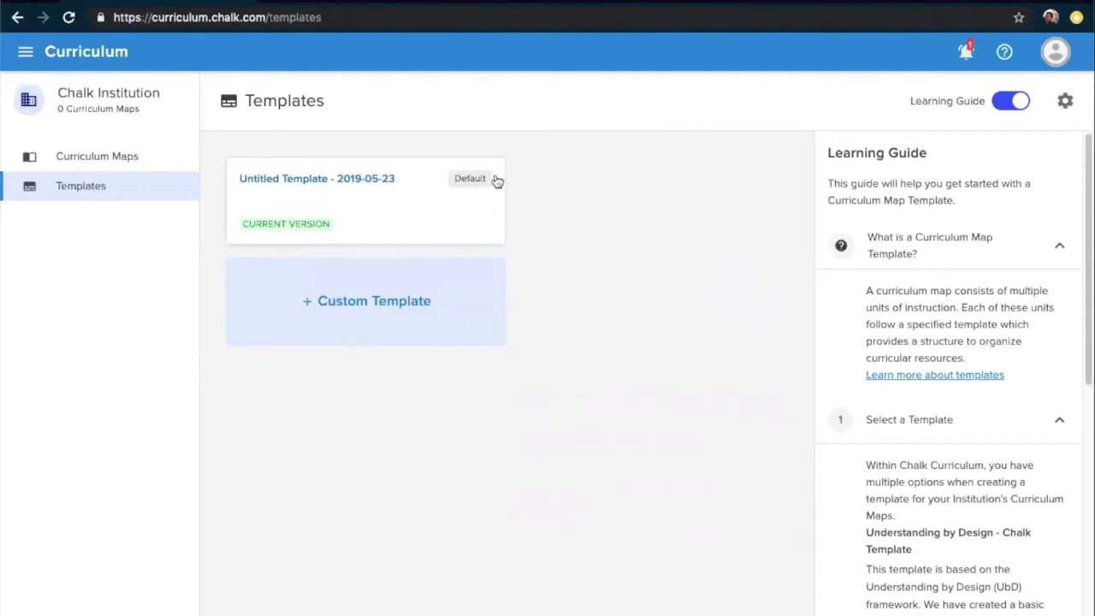
Step: Open the template settings to review the default-template and terminology options
click(1064, 101)
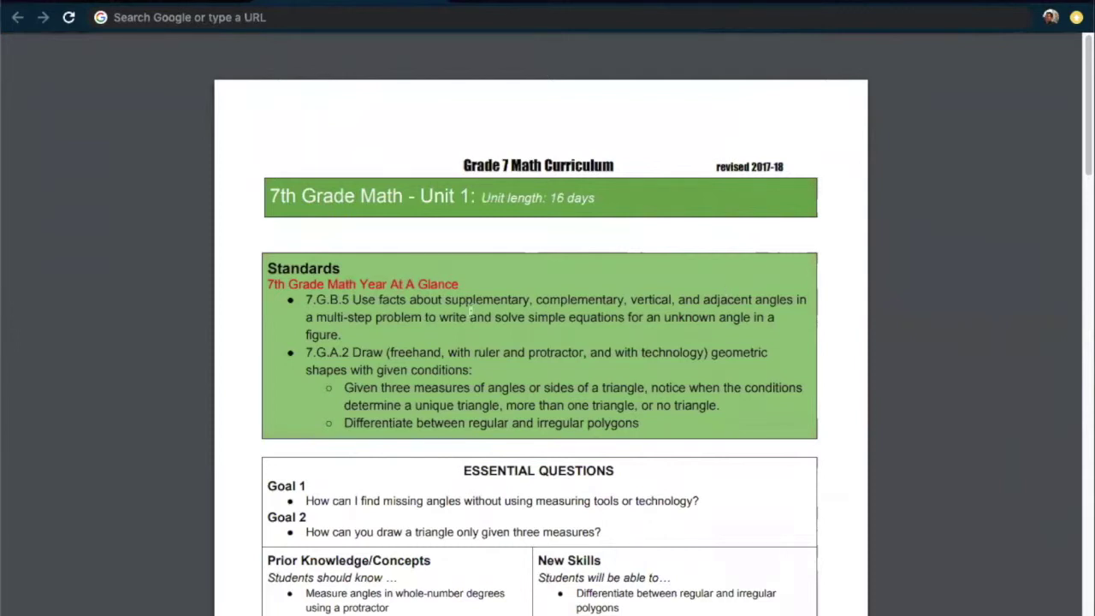
Step: Scroll the 7th Grade Math Unit 1 PDF down to its assessment table and back up
scroll(968, 360, down, 3)
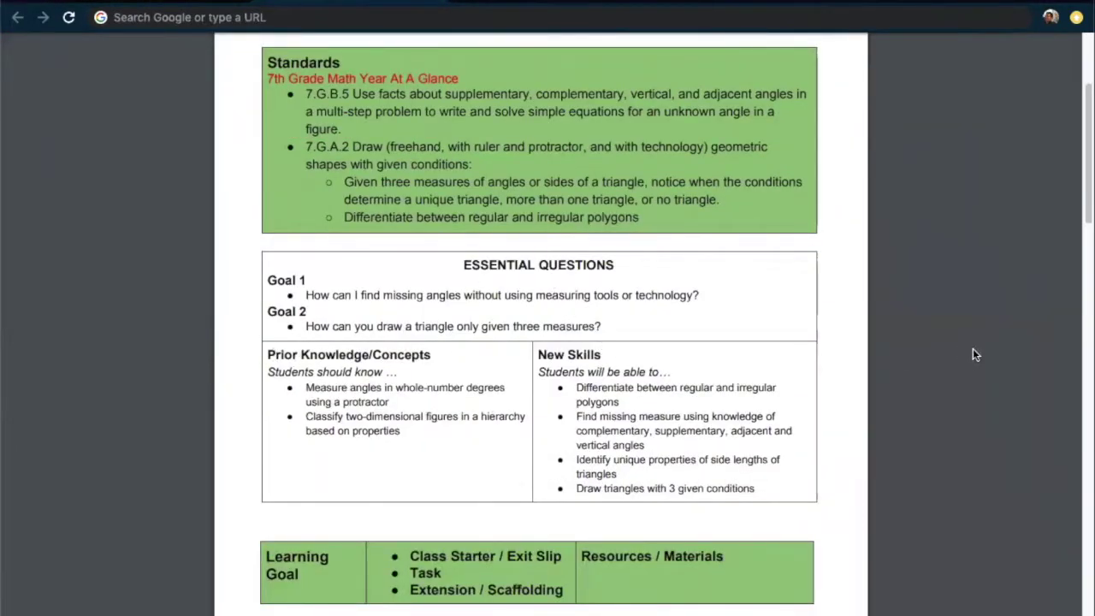
scroll(973, 351, down, 5)
scroll(975, 353, down, 3)
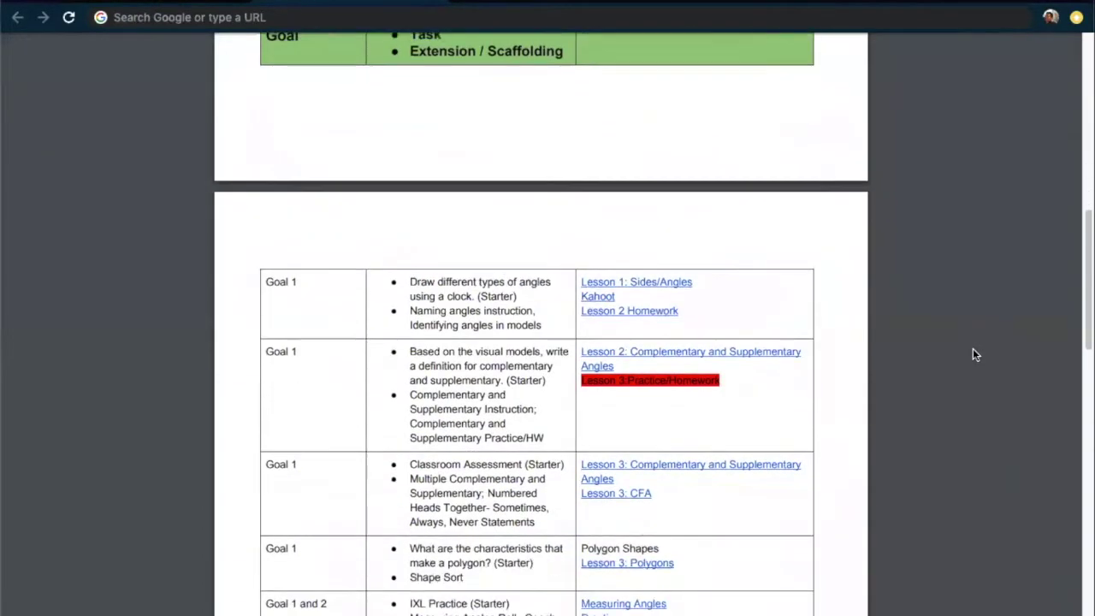
scroll(975, 353, down, 5)
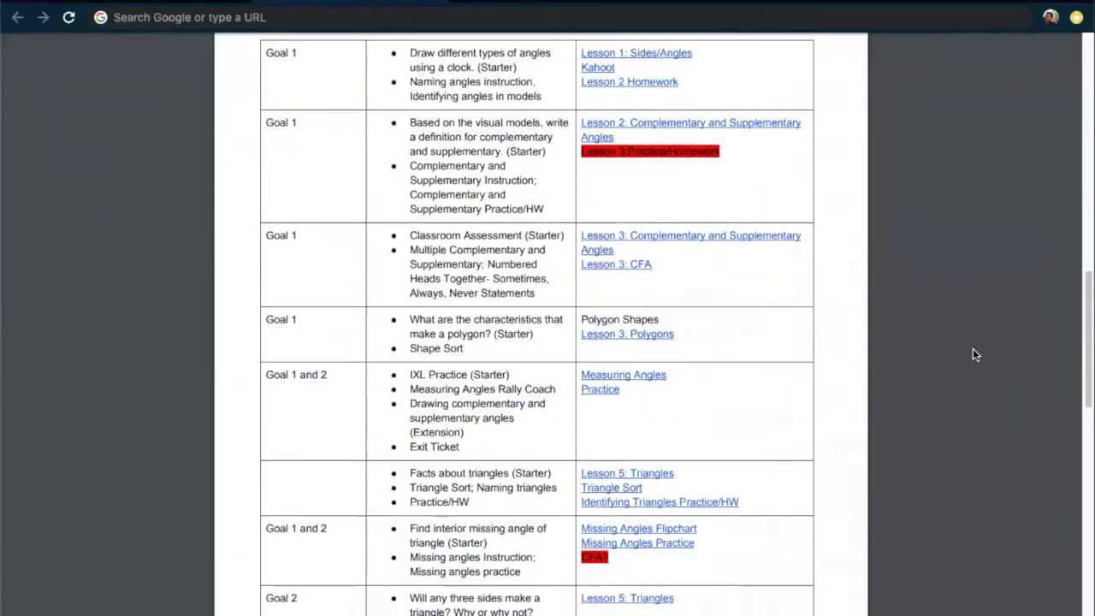
scroll(972, 354, down, 10)
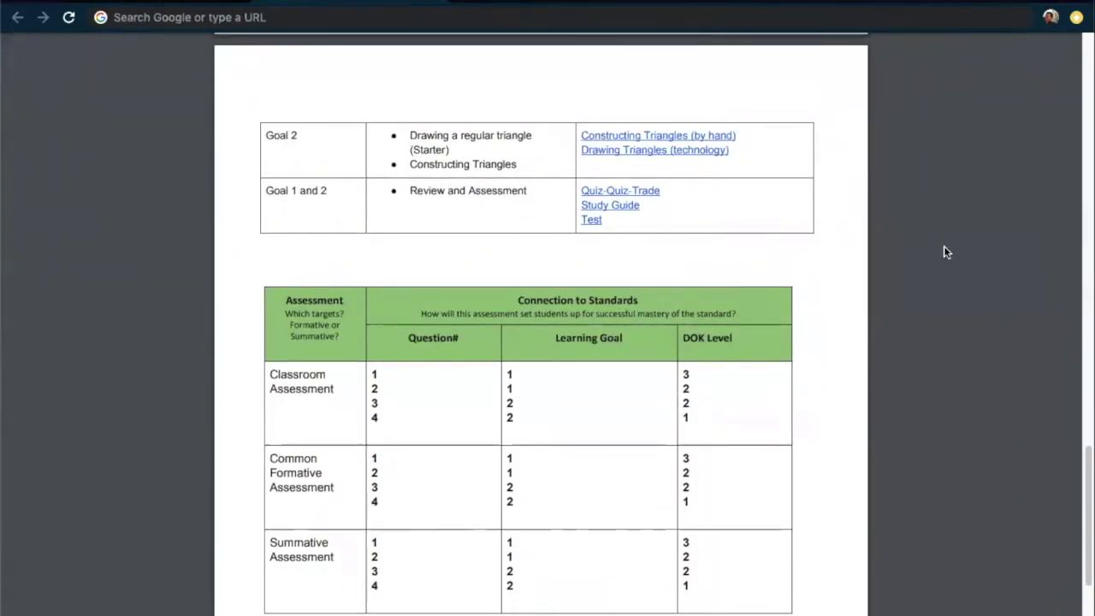
scroll(943, 251, up, 15)
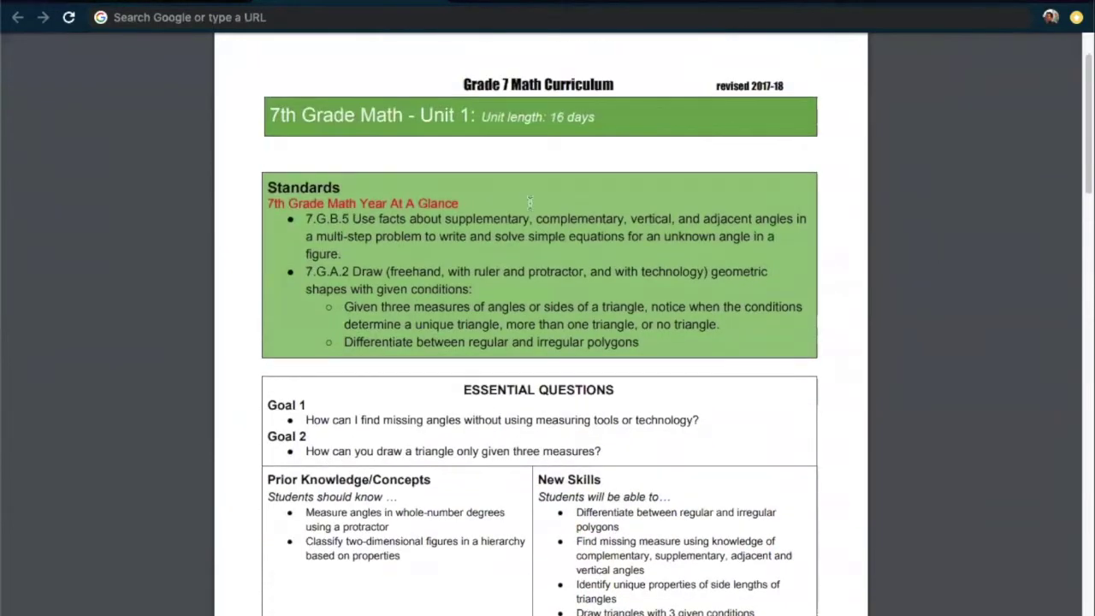
Step: Replace 'Untitled Template' in the template title with '7th Grade Math Sample'
click(175, 1)
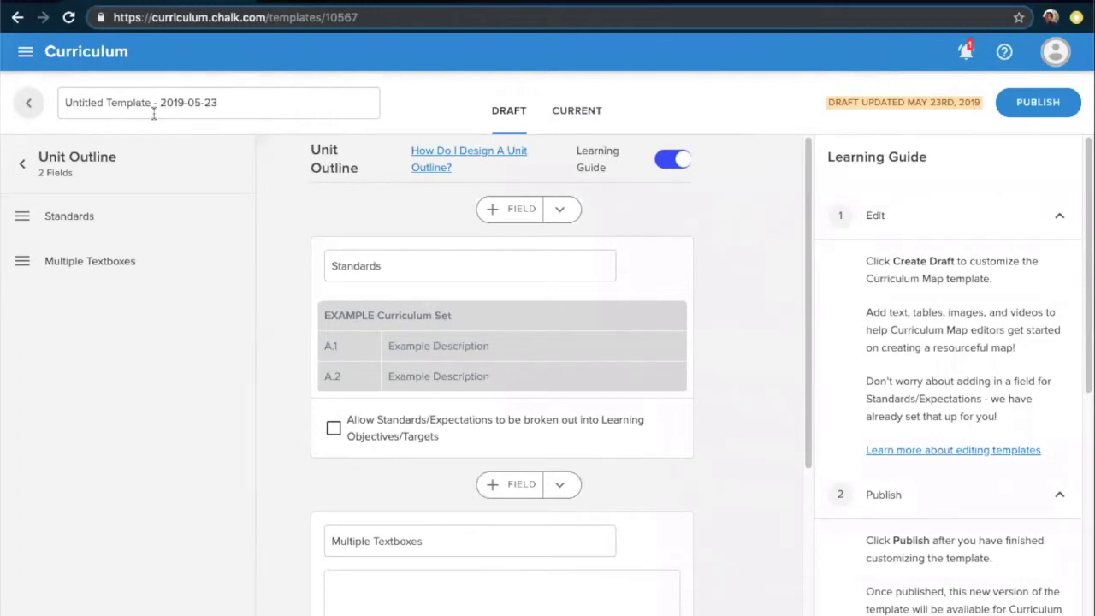
drag(152, 102, 50, 108)
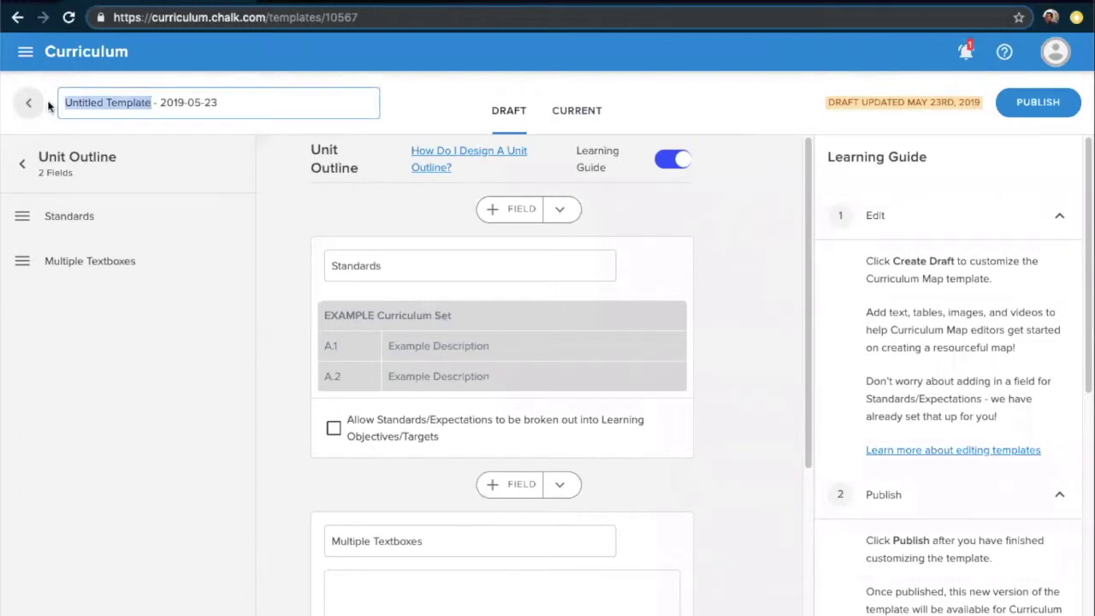
text(7th Grad)
text(e Math Sample)
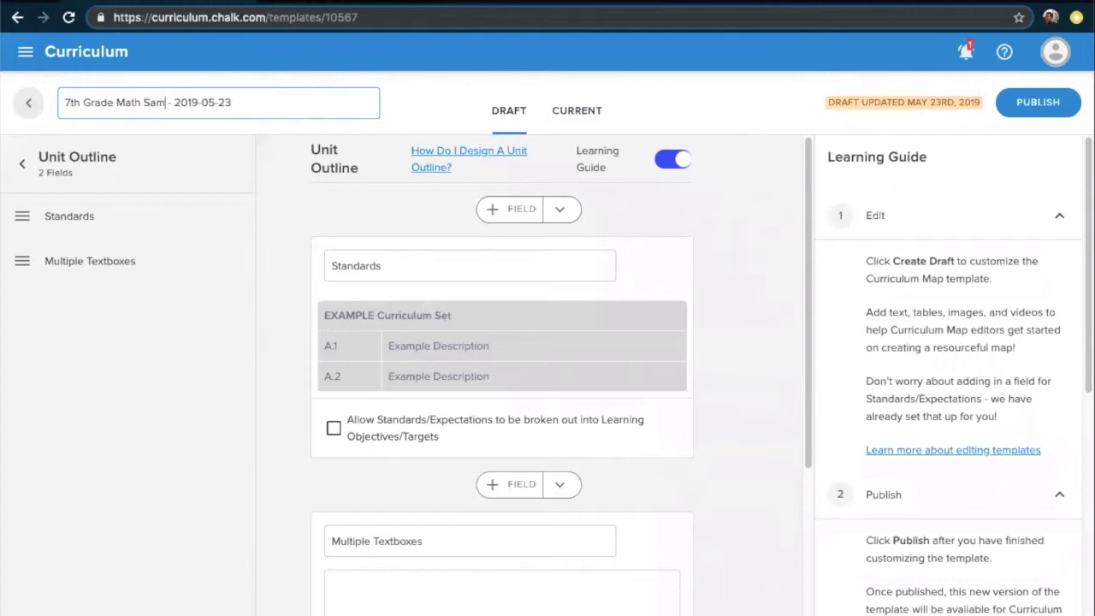
mouse_move(434, 251)
click(771, 288)
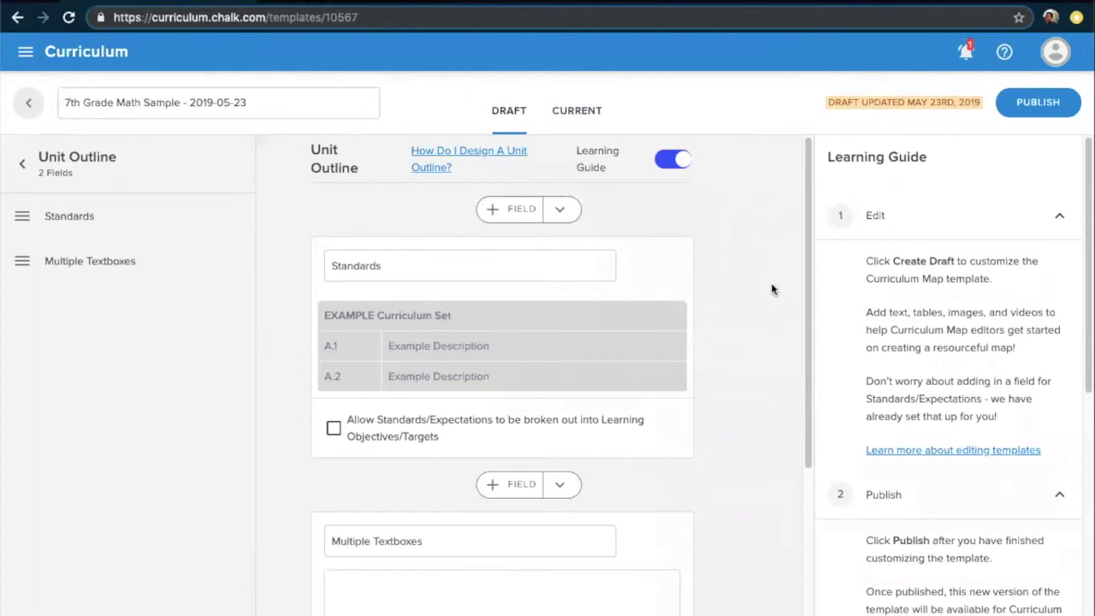
Step: Start editing the Standards field title in the renamed template
mouse_move(496, 295)
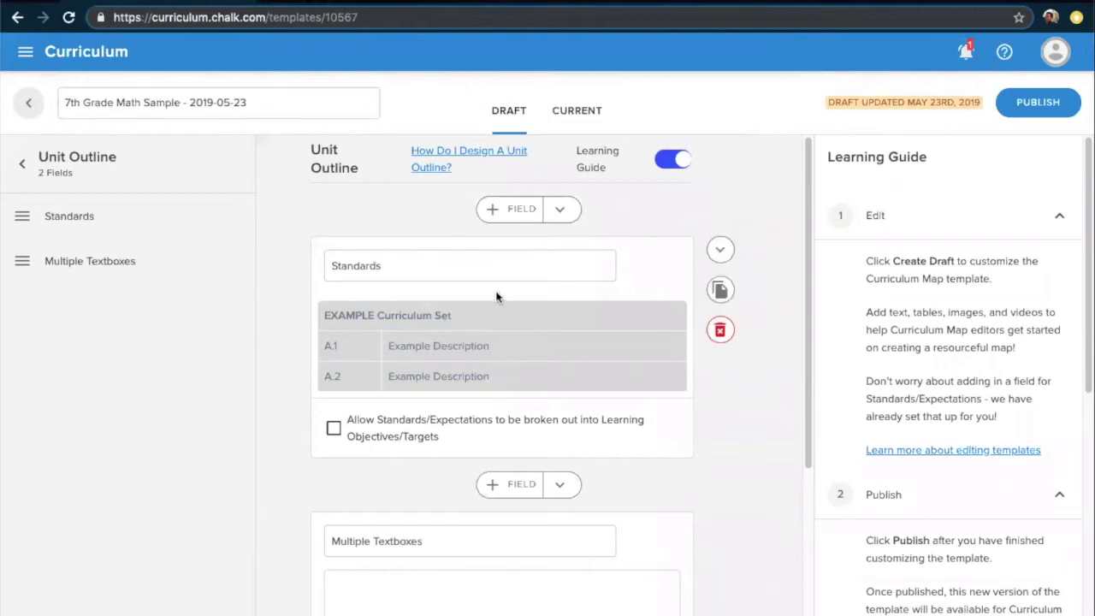
click(398, 262)
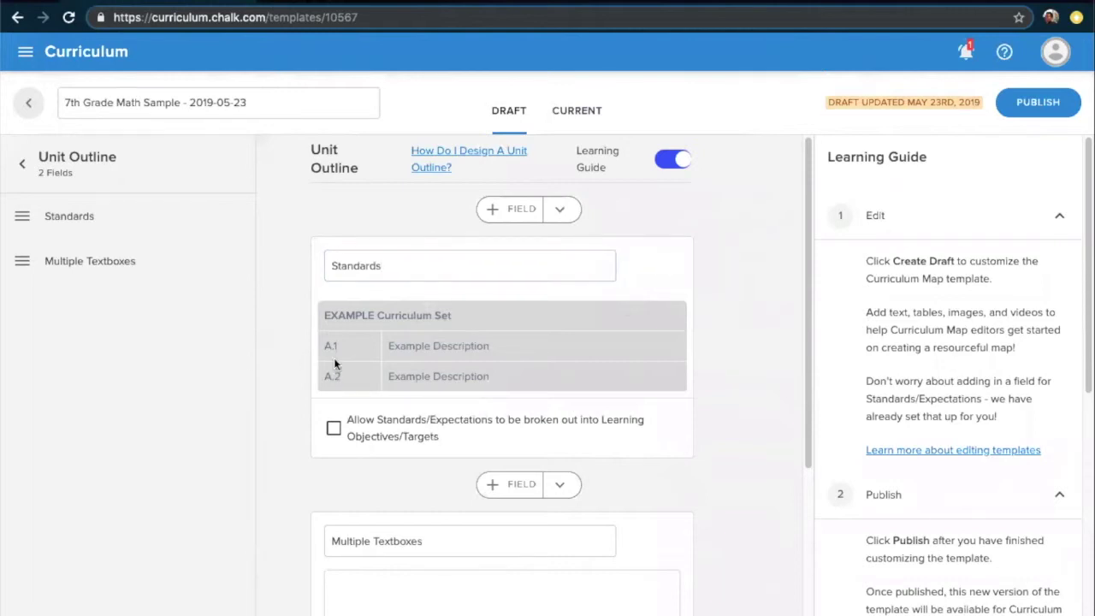
mouse_move(506, 330)
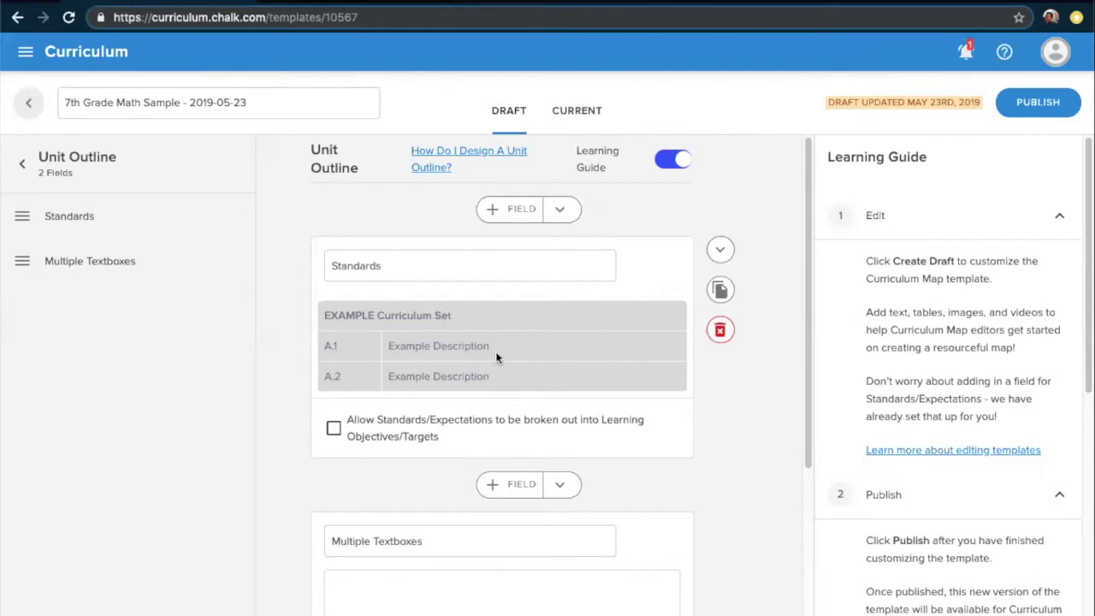
scroll(260, 355, down, 3)
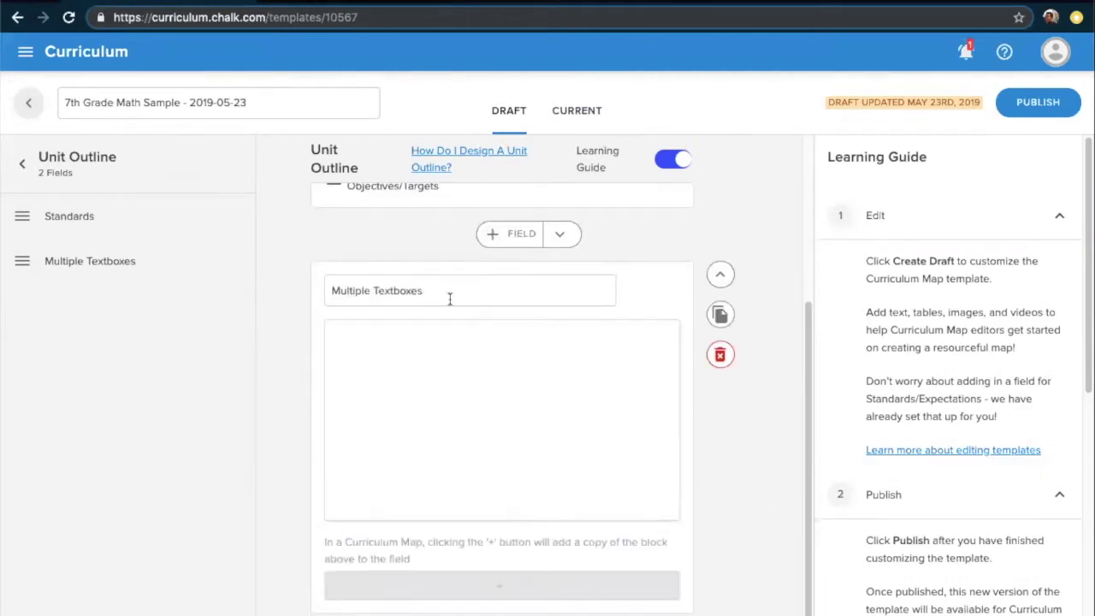
Step: Rename the Multiple Textboxes field to 'Essential Questions' and begin editing its body
triple_click(454, 289)
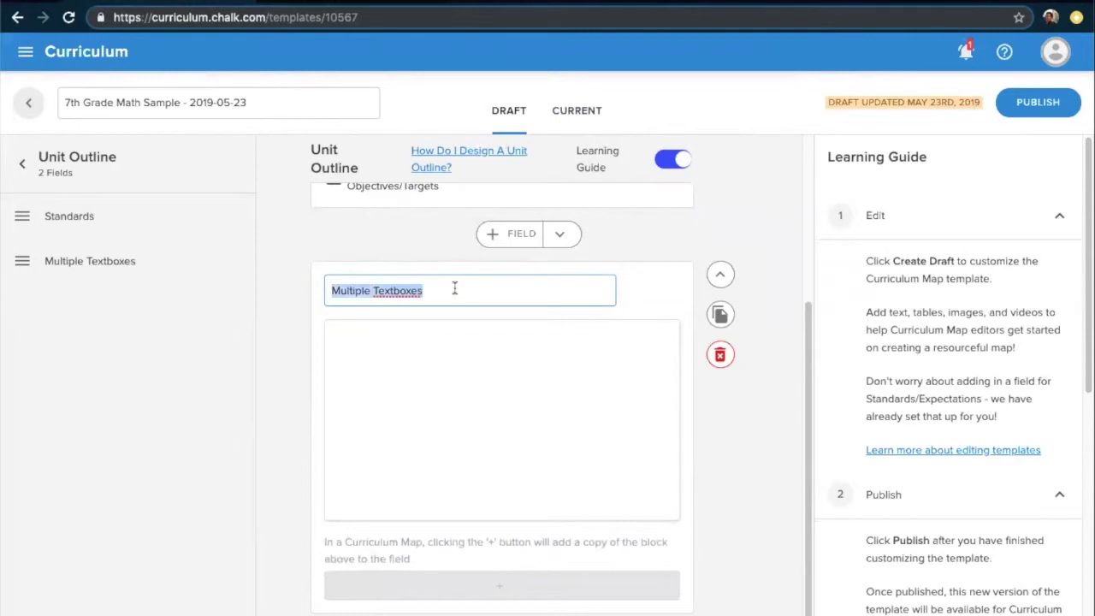
text(Essential)
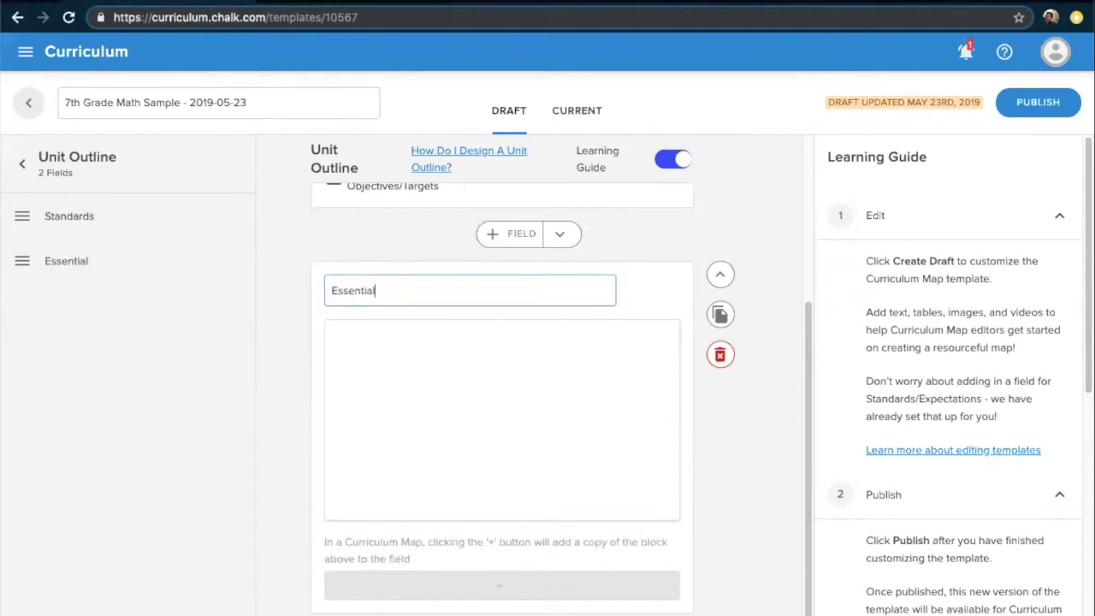
text( Questions)
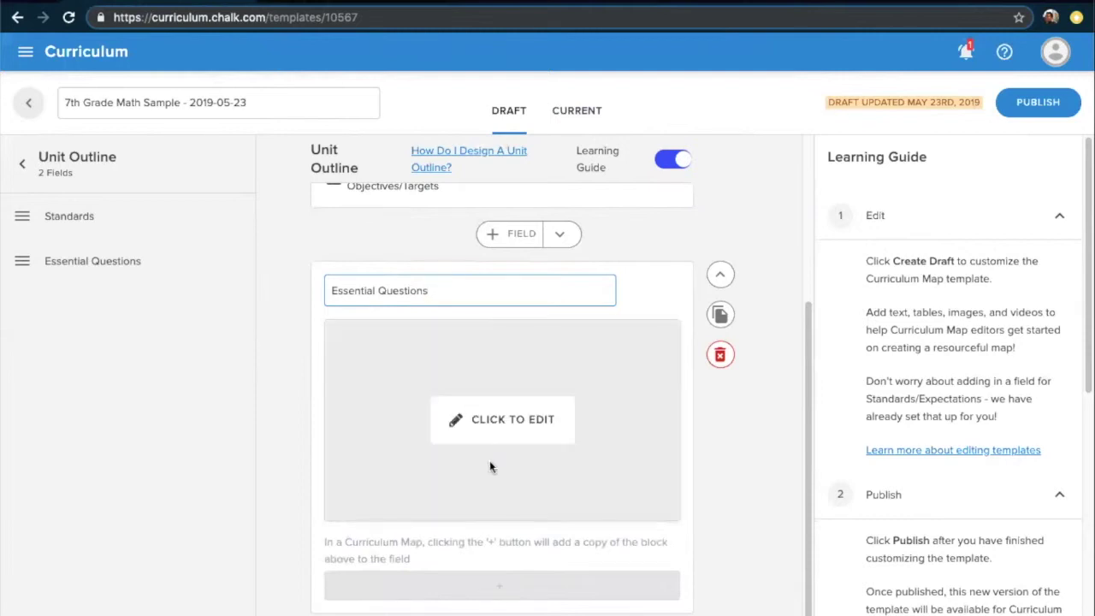
click(515, 425)
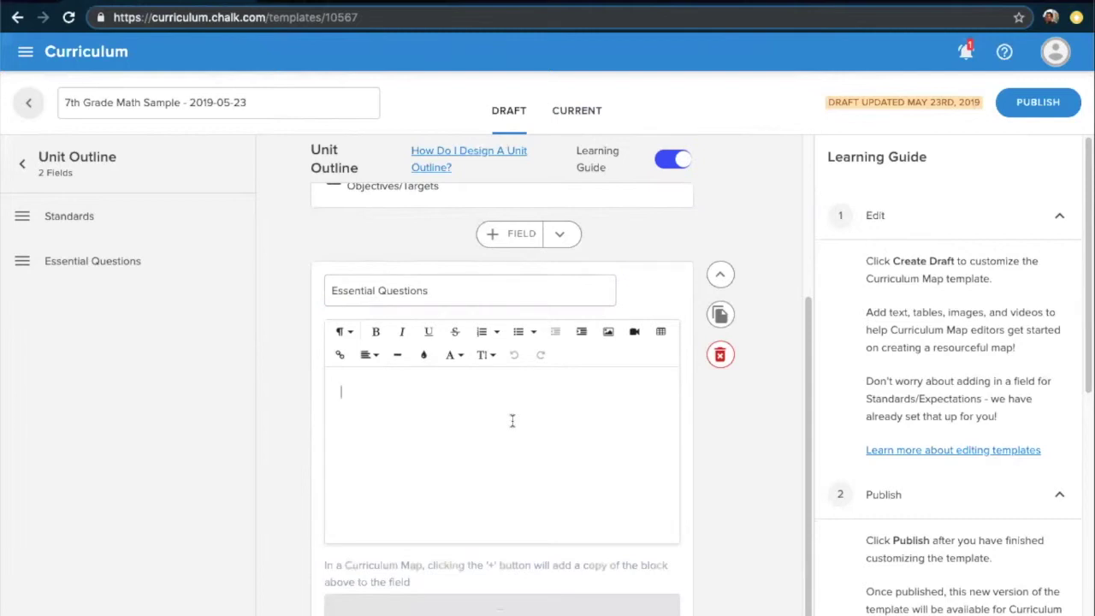
Step: Insert a 1×2 table with headings 'Prior Knowledge/Concepts' and 'New Skills'
click(661, 331)
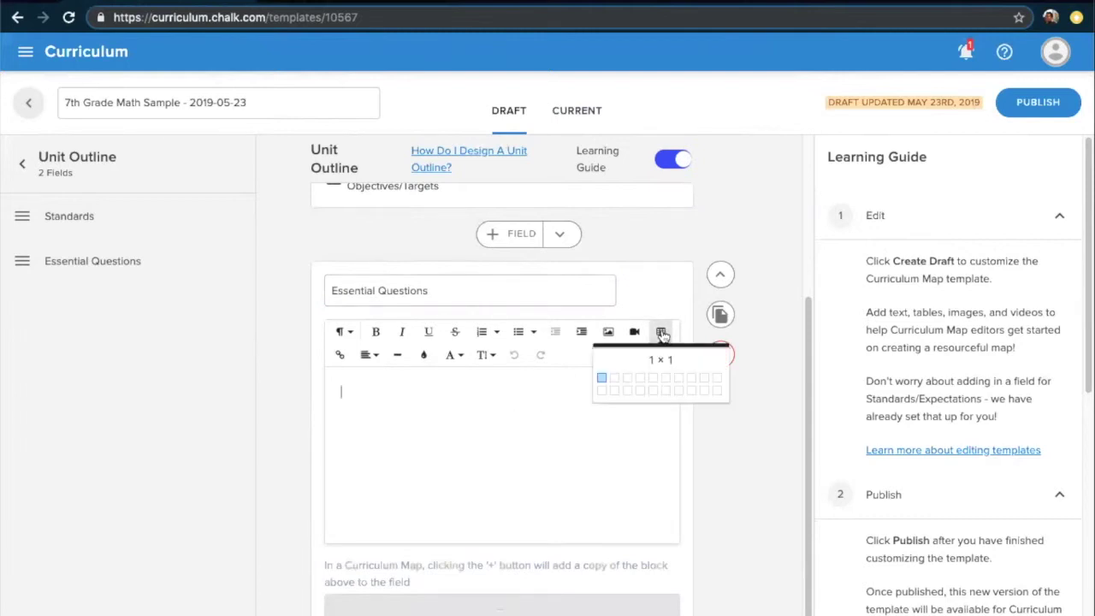
click(615, 378)
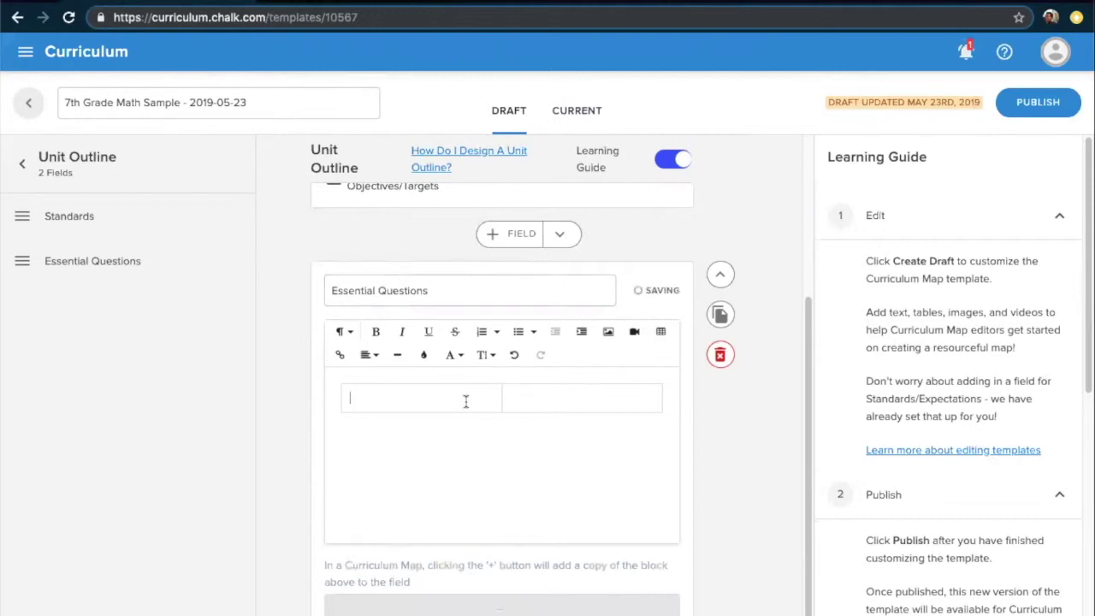
text(Prior Knowledge/Concepts)
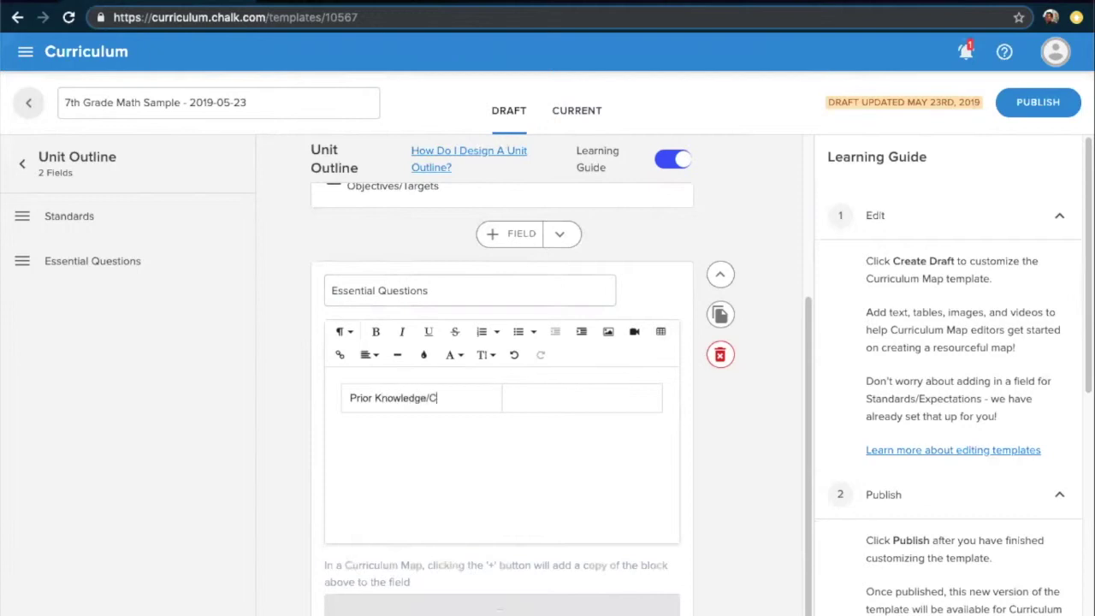
click(536, 399)
text(New S)
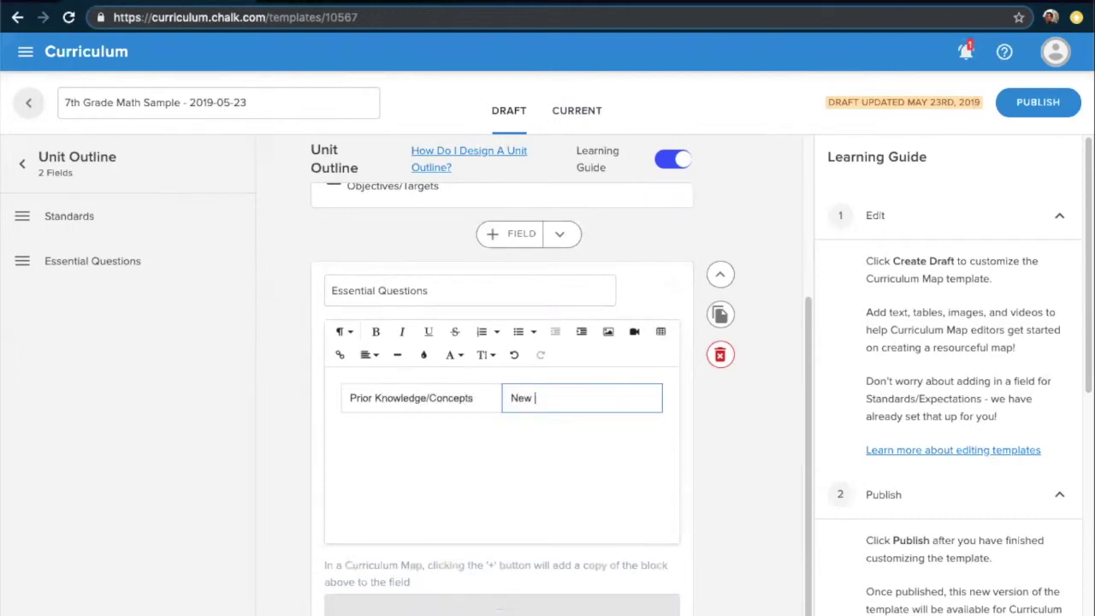
text(kills)
key(Return)
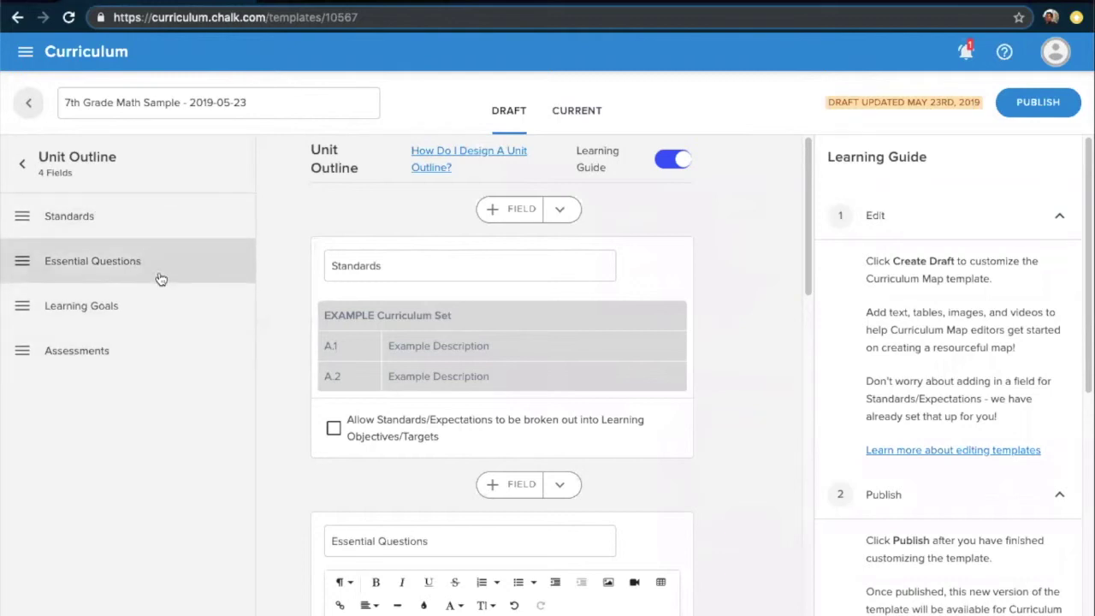
Step: Publish the 7th Grade Math Sample template draft as the current version
click(1060, 111)
click(728, 310)
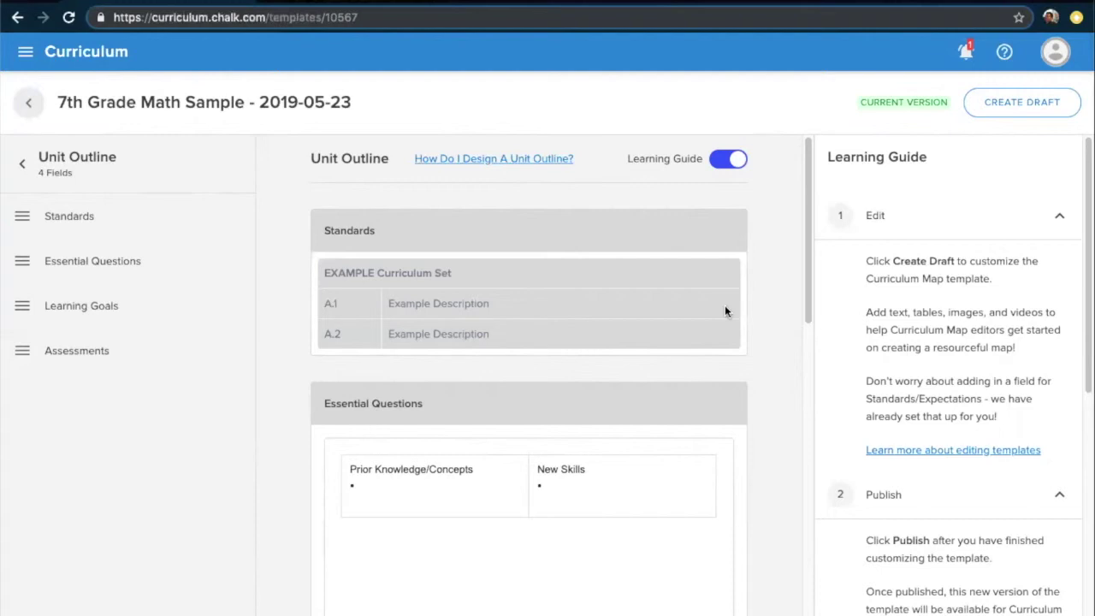
click(26, 51)
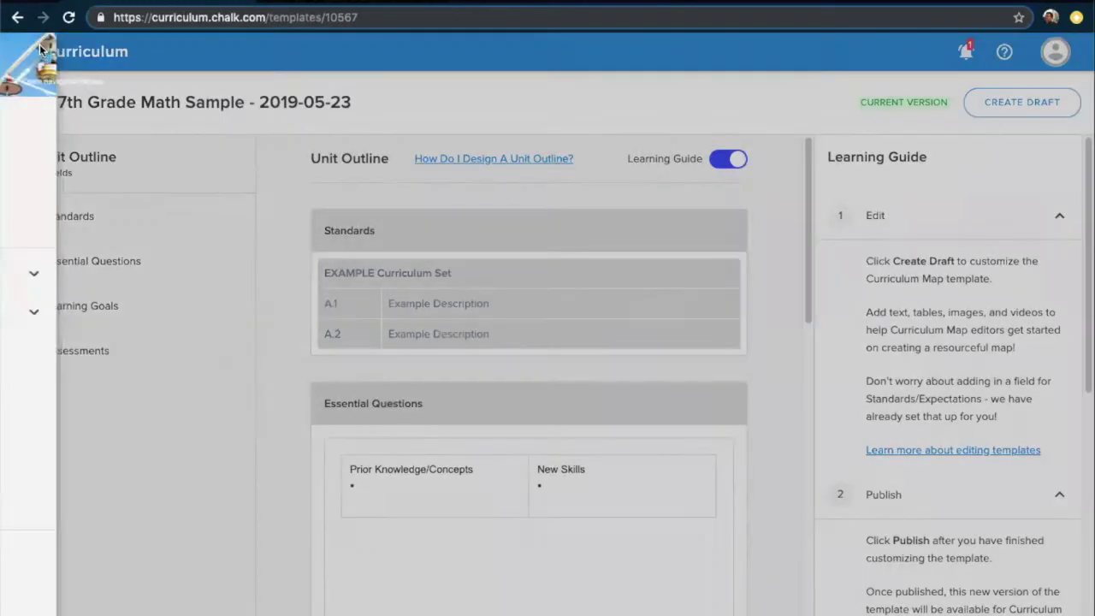
Step: Browse the suggested courses in Chalk Tutorials, then reopen the 7th Grade Math Sample template from Curriculum Templates
click(121, 512)
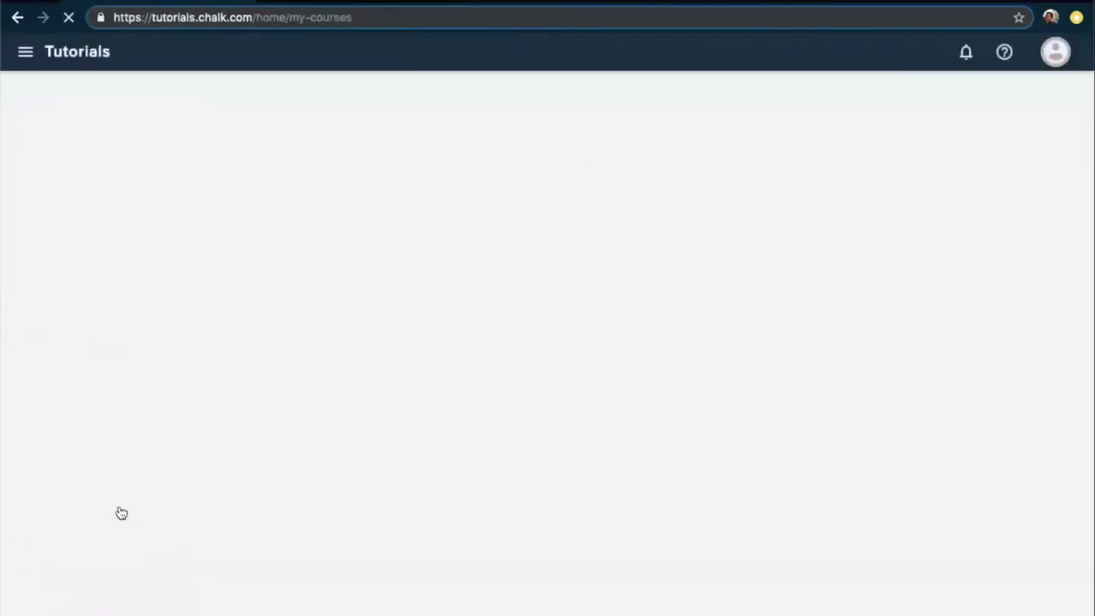
scroll(196, 496, down, 2)
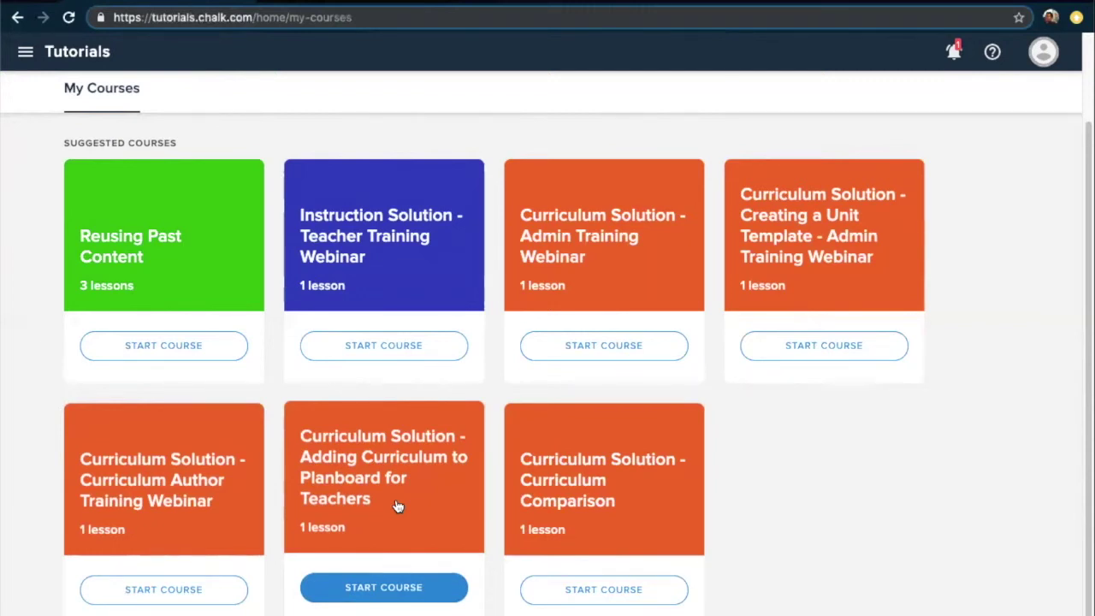
click(55, 49)
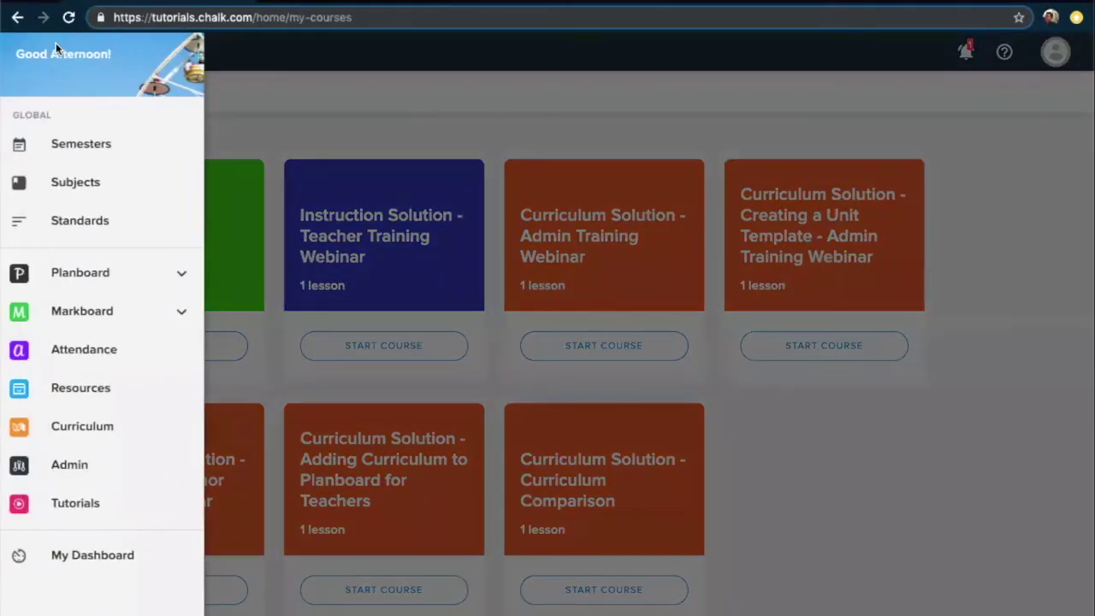
click(125, 427)
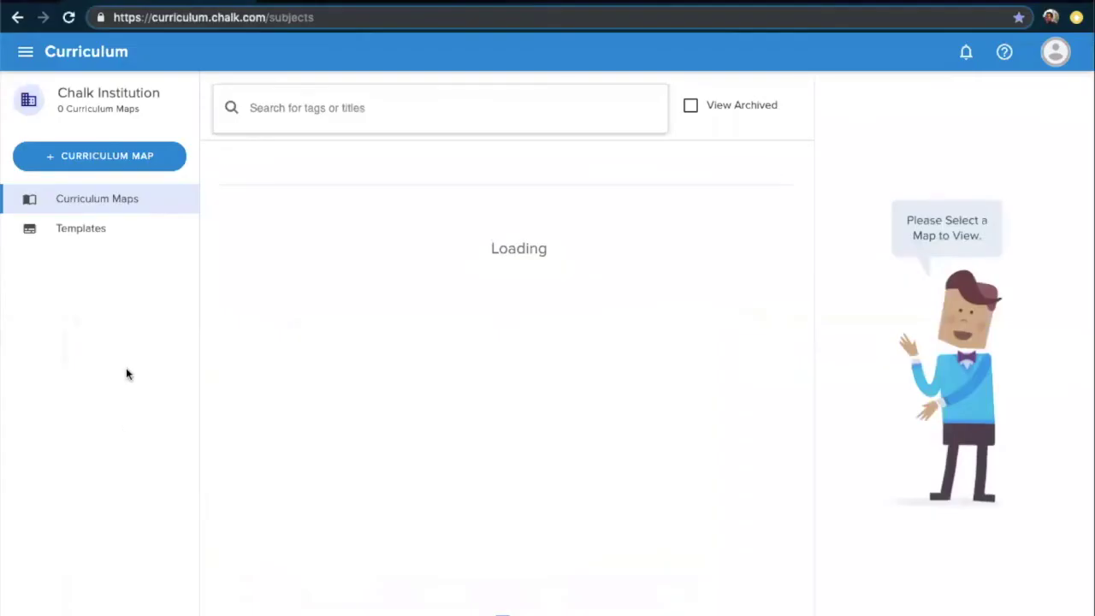
click(132, 229)
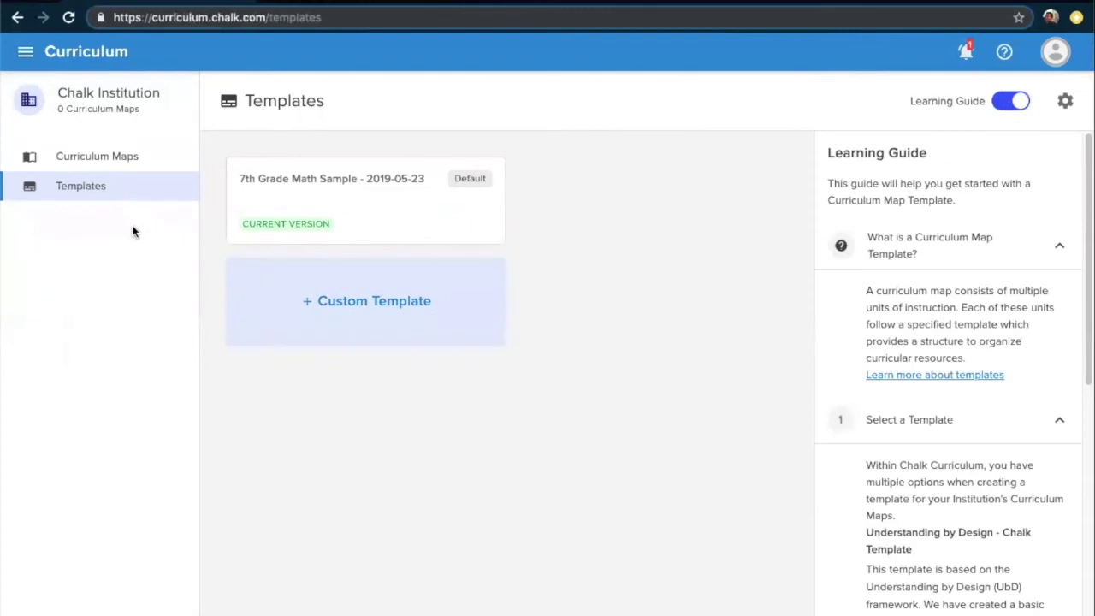
click(374, 209)
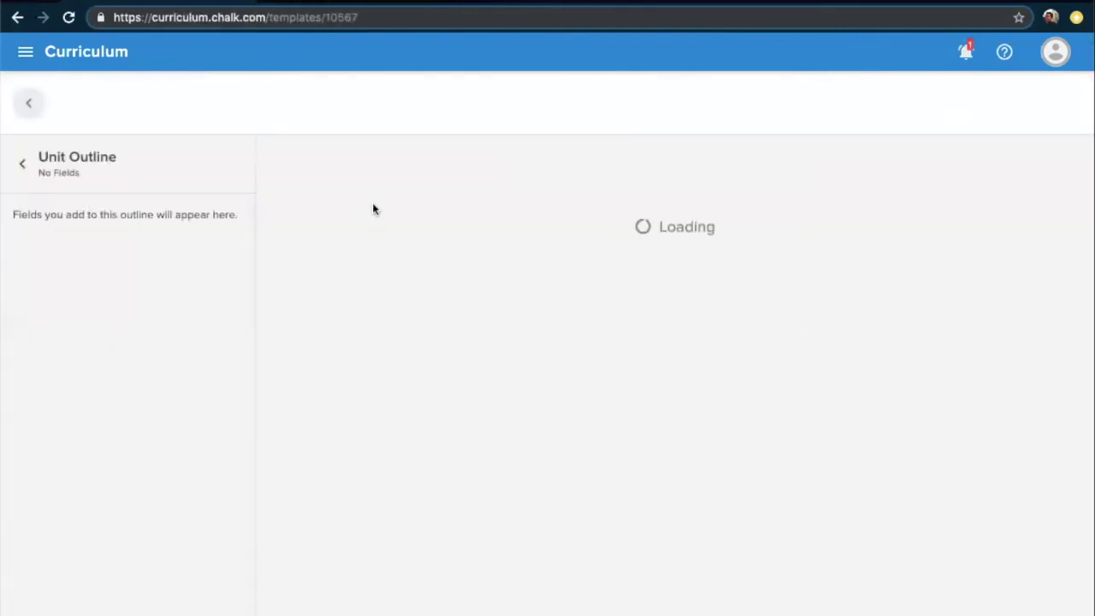